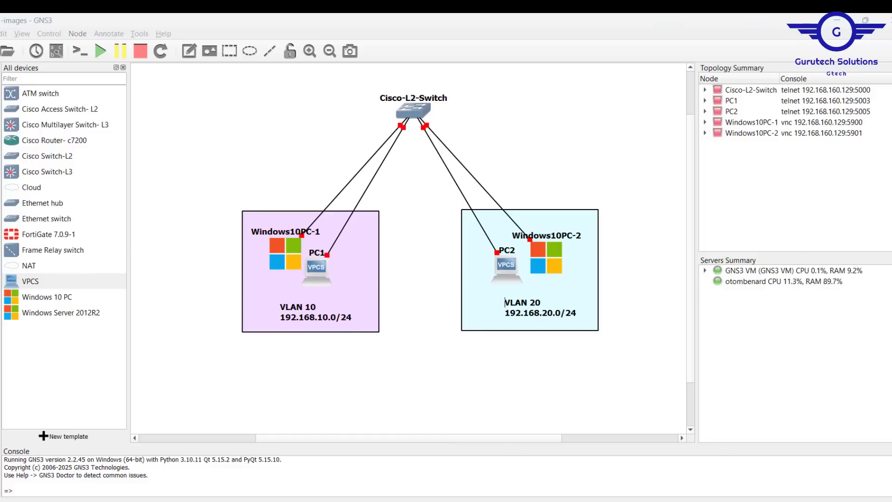
key("alt+Tab")
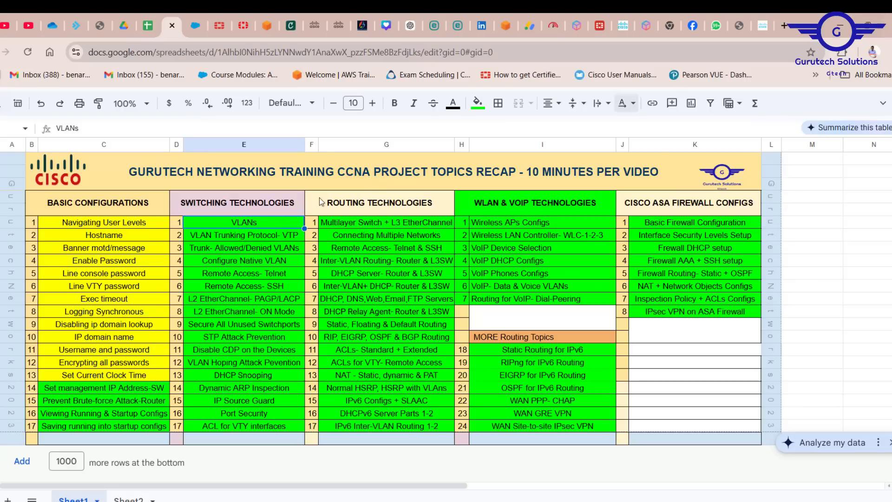
left_click(846, 29)
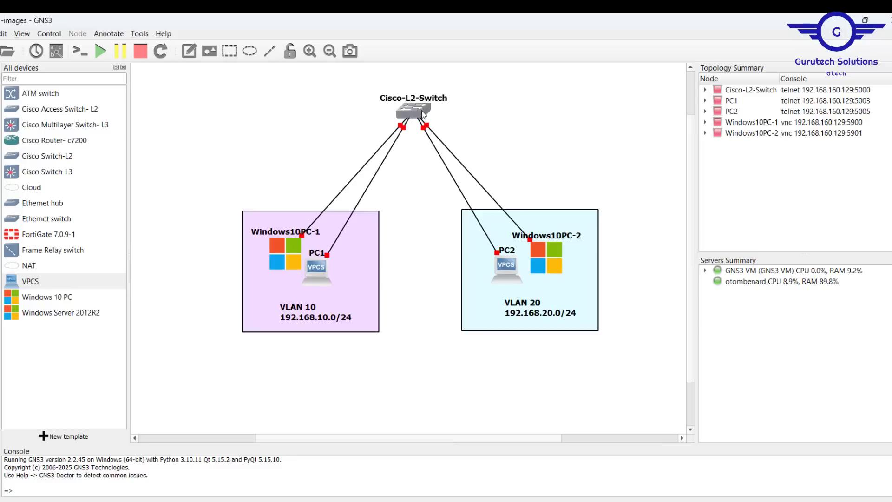
left_click(45, 157)
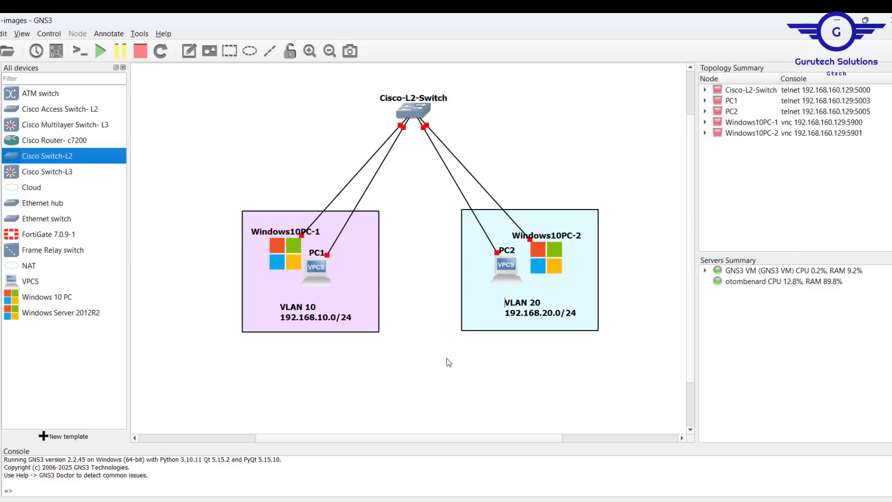
Start all devices in the topology and open the console of Cisco-L2-Switch
left_click(101, 52)
left_click(461, 281)
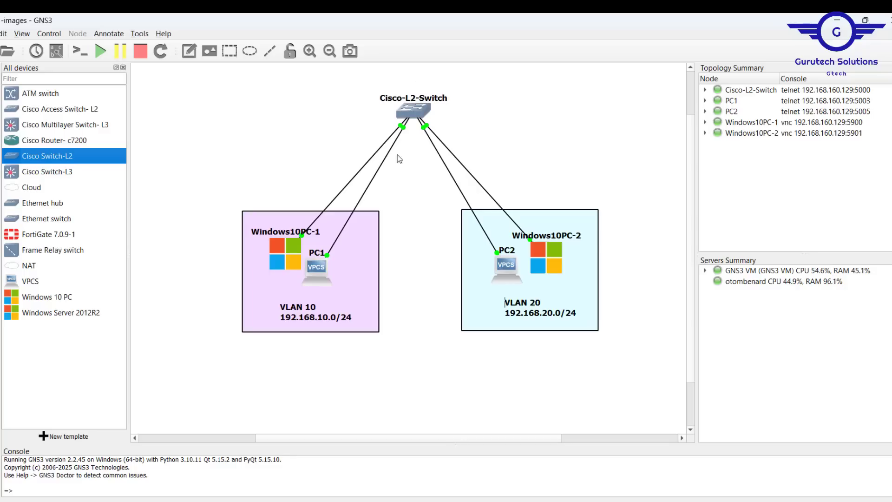
left_click(415, 111)
double_click(414, 111)
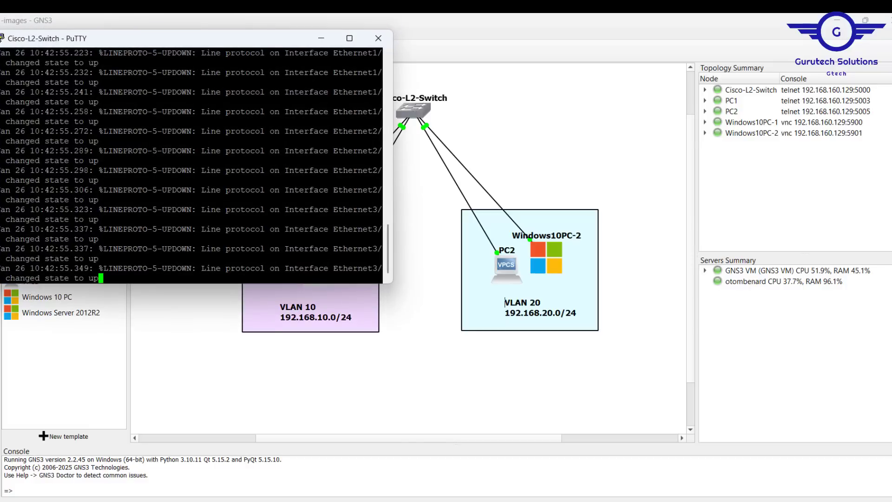
left_click_drag(196, 36, 426, 180)
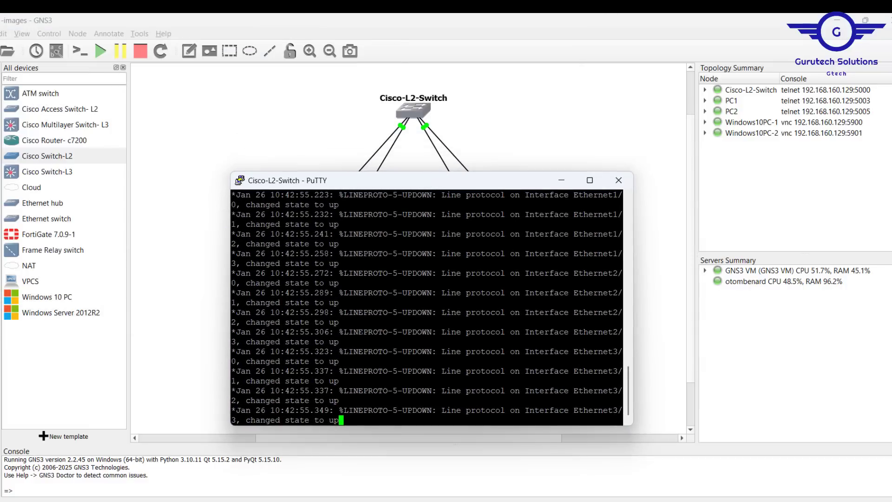
key("Return")
key("Return")
key("Return")
key("Return")
key("Return")
key("Return")
key("Return")
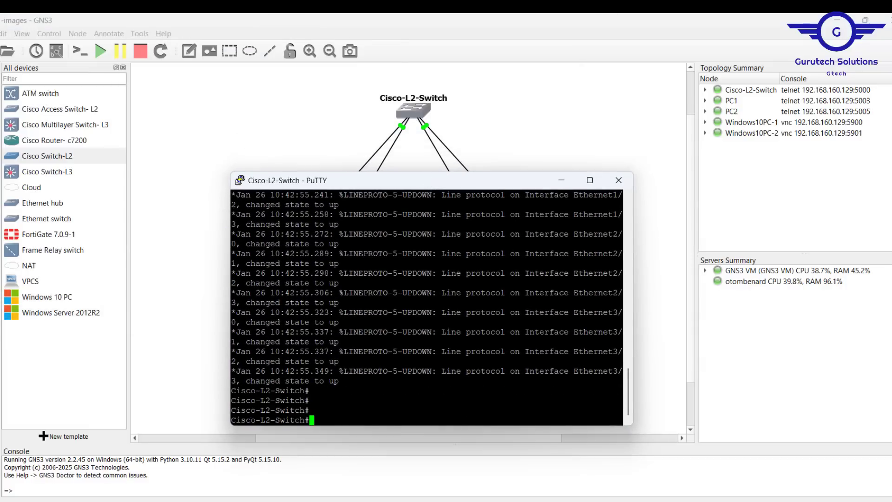
key("Return")
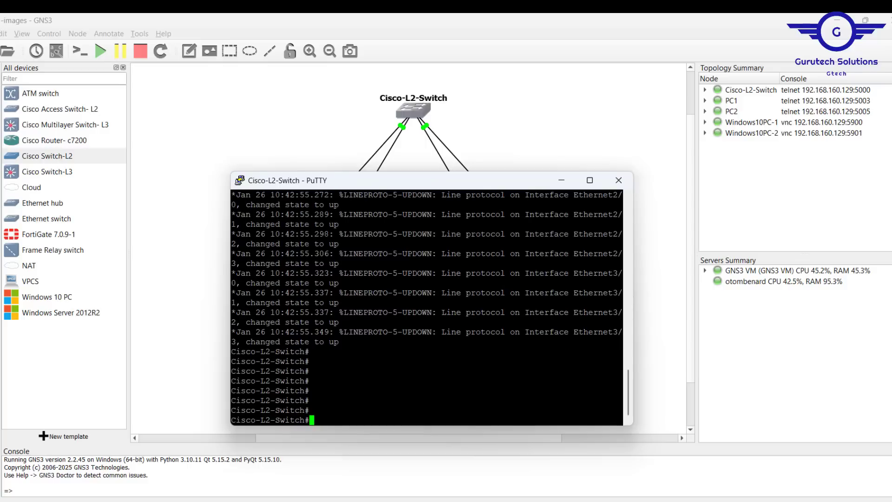
Enter global configuration mode on the switch and set its hostname to GTECH-SW
type("conf t")
key("Return")
key("Return")
key("Return")
key("Return")
key("Return")
key("Return")
type("hostn")
key("Tab")
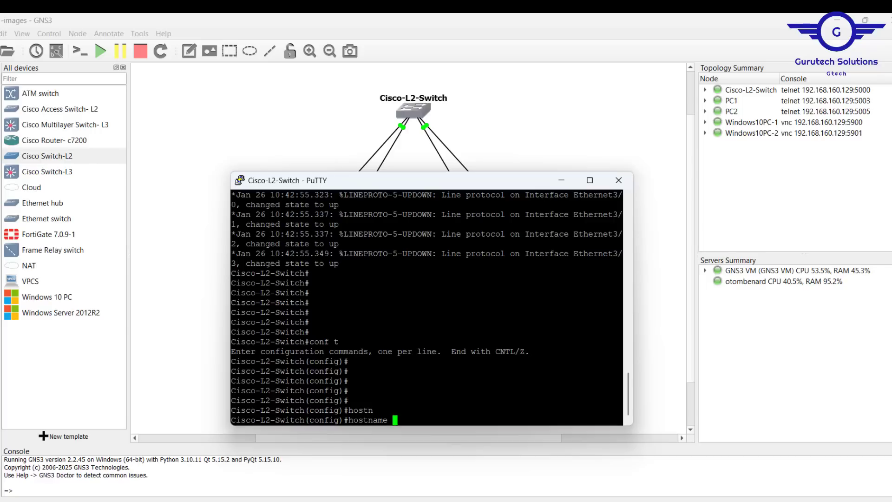
type("GTECH-SW")
key("Return")
key("Return")
key("Return")
key("Return")
key("Return")
key("Return")
key("Return")
key("Return")
key("Return")
key("Return")
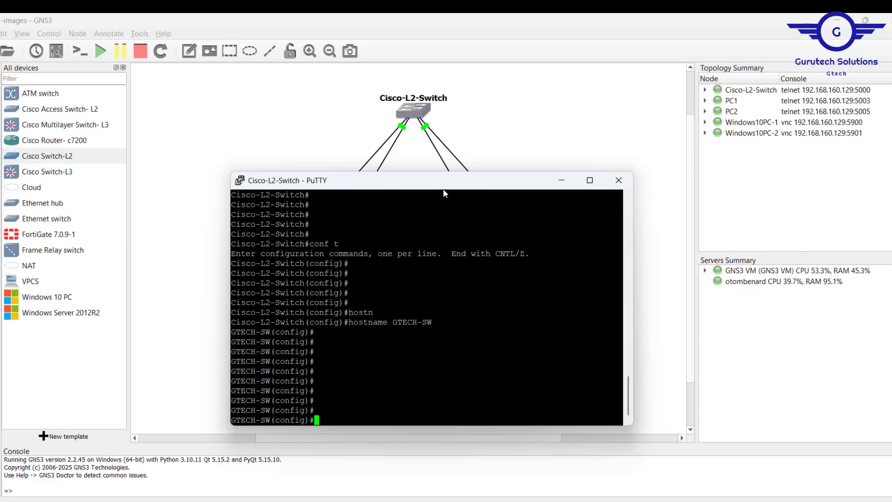
Create VLAN 10 on the switch, name it IT, and exit VLAN configuration
left_click_drag(433, 186, 421, 148)
type("vlan 10")
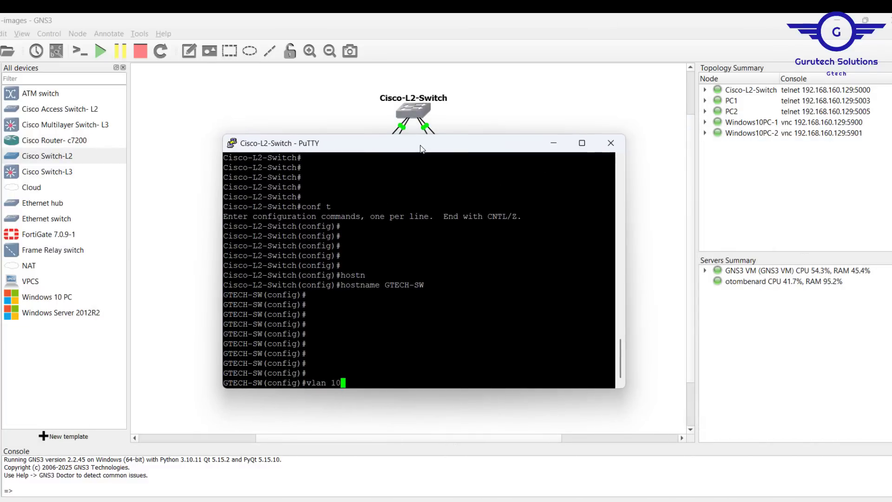
key("Return")
type("name IT")
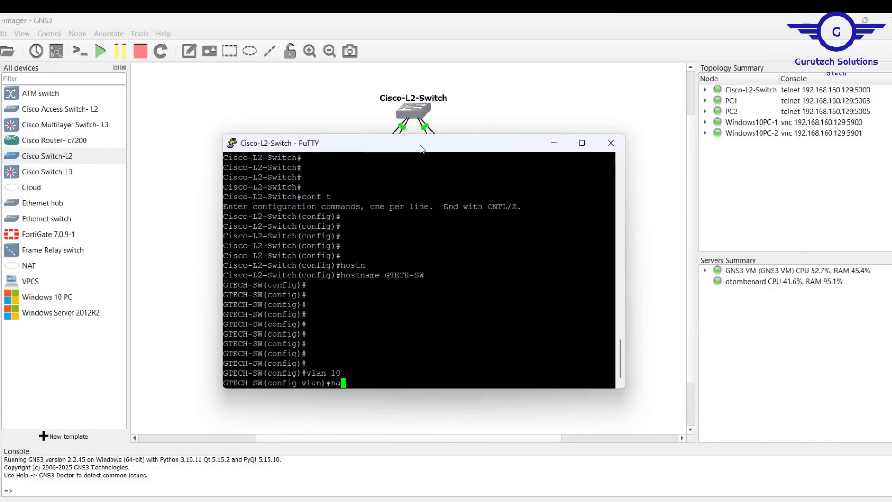
key("Return")
key("Return")
type("ex")
key("Return")
key("Return")
key("Return")
key("Return")
Create VLAN 20 on the switch, name it HR, and exit VLAN configuration
key("Up")
key("Left")
key("BackSpace")
type("2")
key("Return")
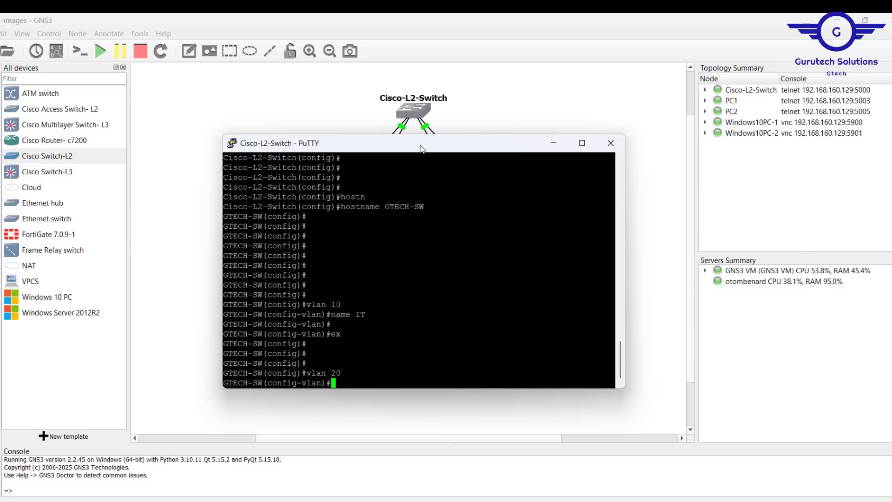
key("Up")
key("Up")
key("Up")
key("BackSpace")
key("BackSpace")
type("HR")
key("Return")
key("Return")
key("Return")
key("Return")
type("ex")
key("Return")
key("Return")
key("Return")
key("Return")
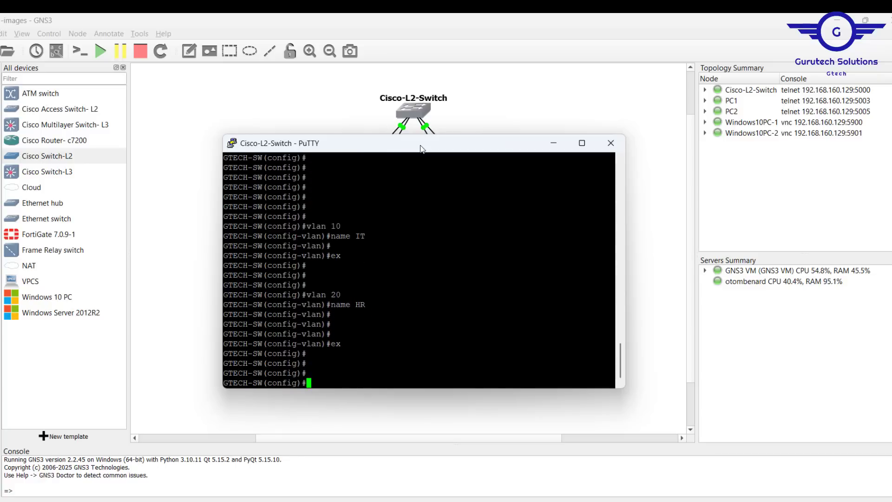
Show the switch's VLAN table with do sh vlan and check the entries for VLANs 10 and 20
type("do sh vlan")
key("Return")
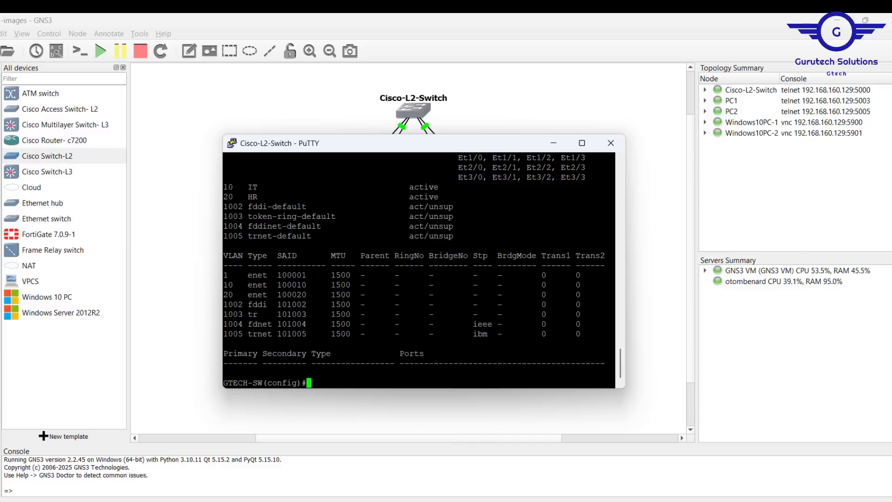
scroll(419, 269, "up", 4)
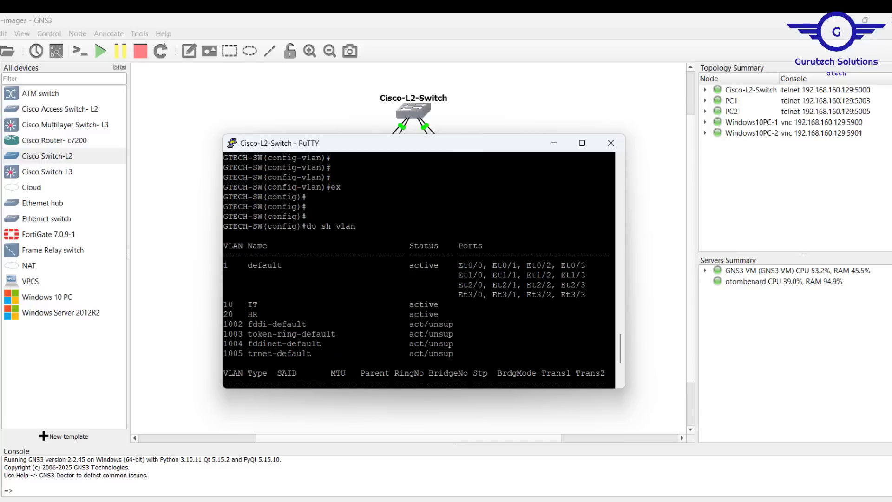
left_click_drag(224, 305, 448, 313)
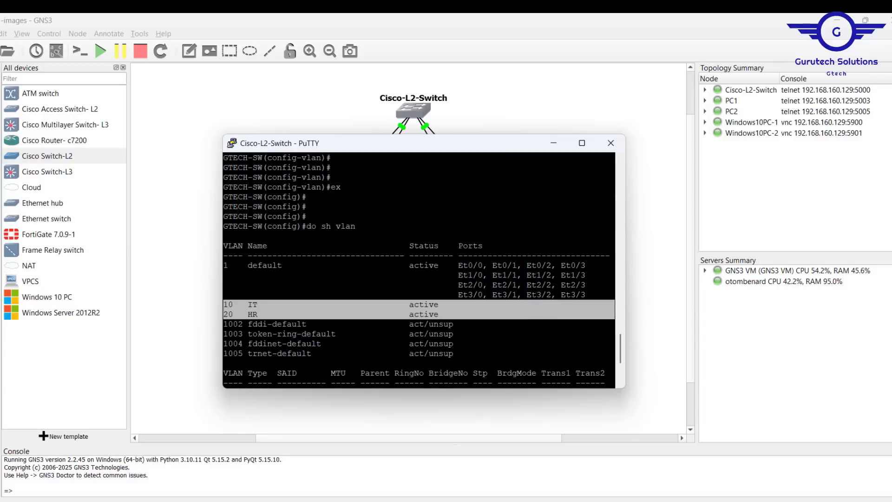
Check in the topology which switch ports connect to Windows10PC-1 and PC1 in VLAN 10
left_click(185, 278)
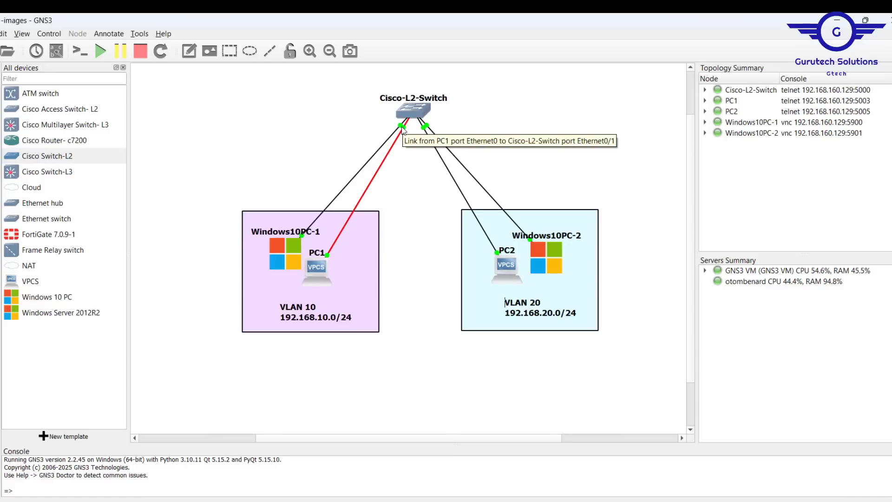
left_click(56, 52)
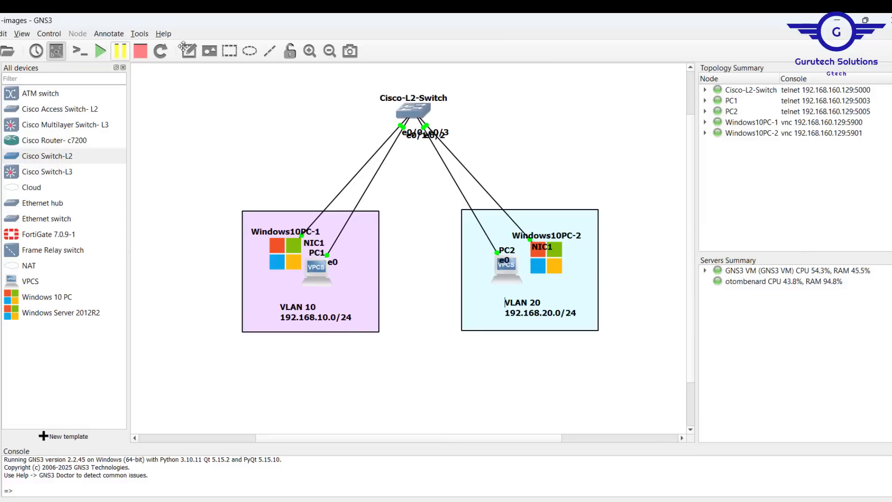
left_click(54, 54)
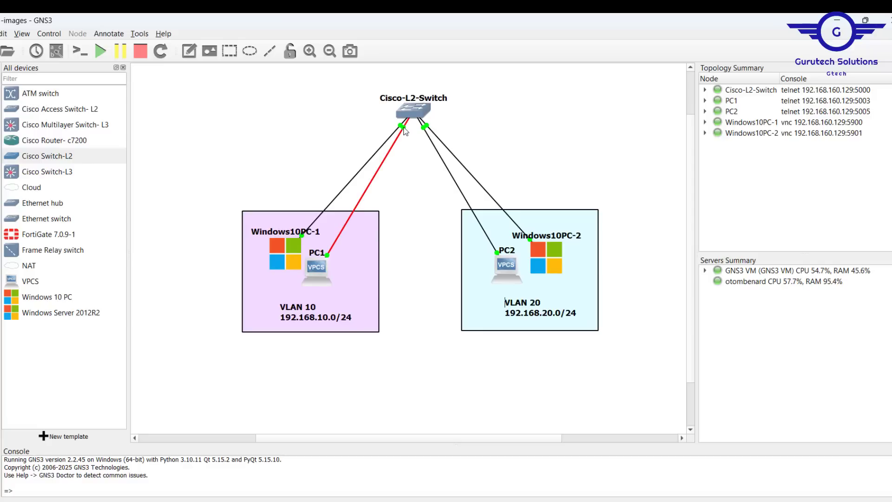
mouse_move(406, 131)
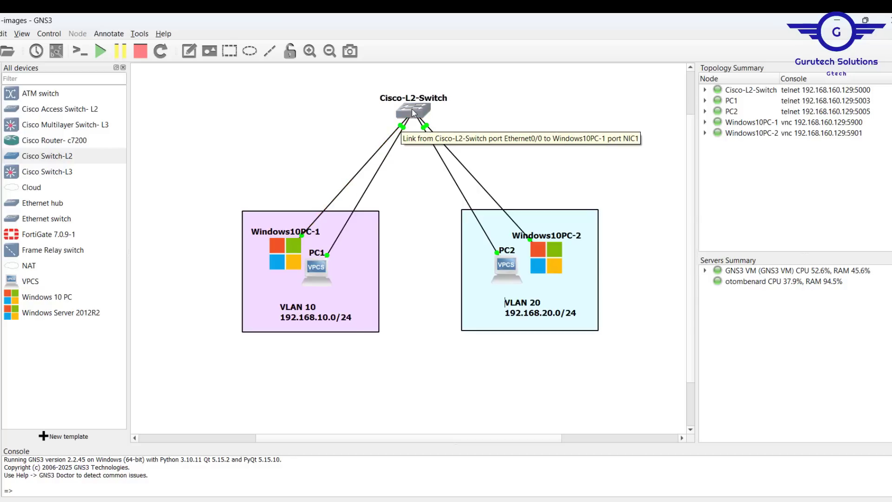
left_click(413, 112)
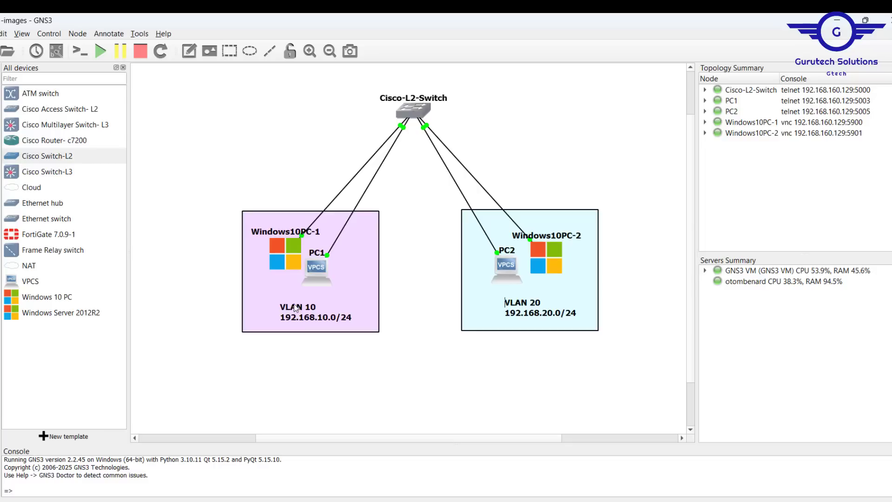
double_click(409, 103)
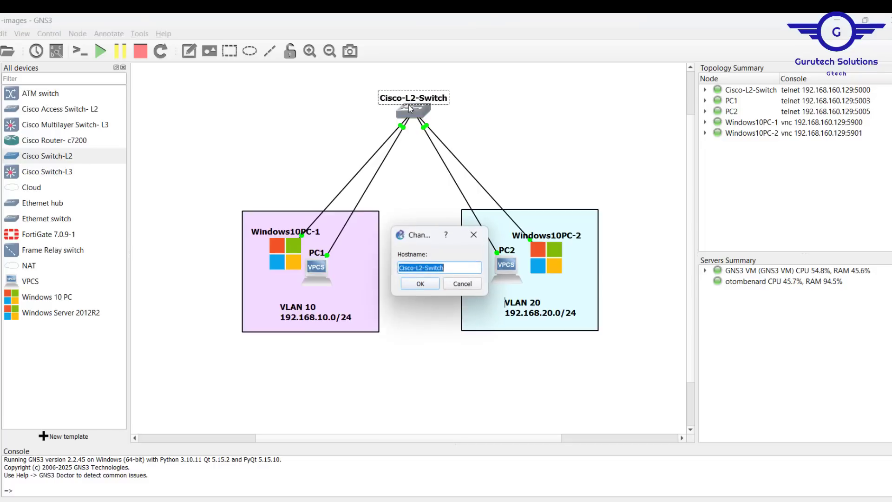
left_click(478, 284)
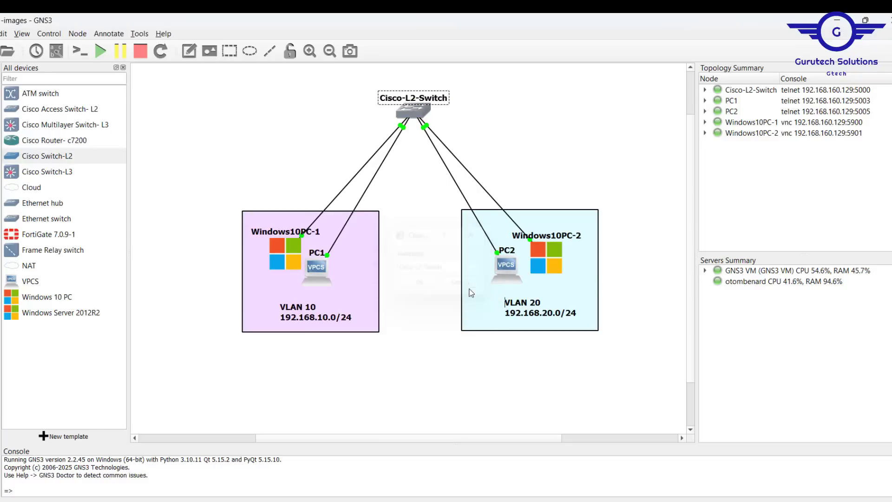
Return to the switch console and set interface range eth0/0-1 to switchport mode access
double_click(411, 118)
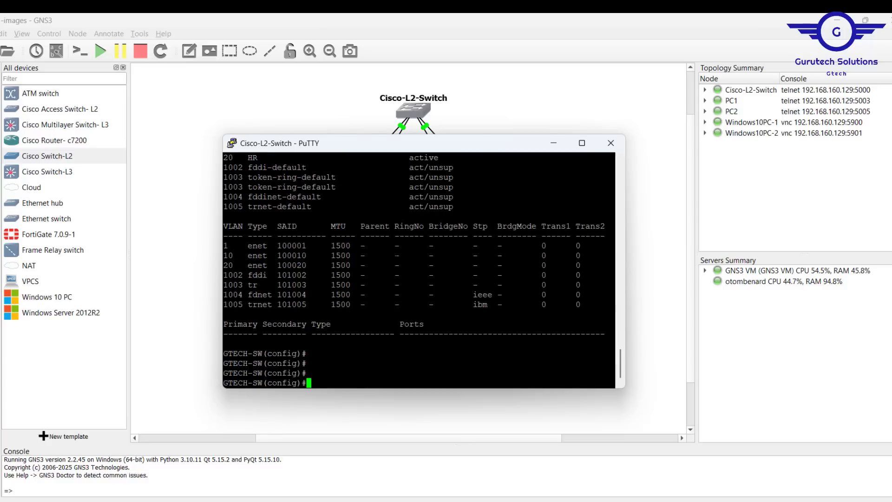
key("Return")
type("int range eth0/0-1")
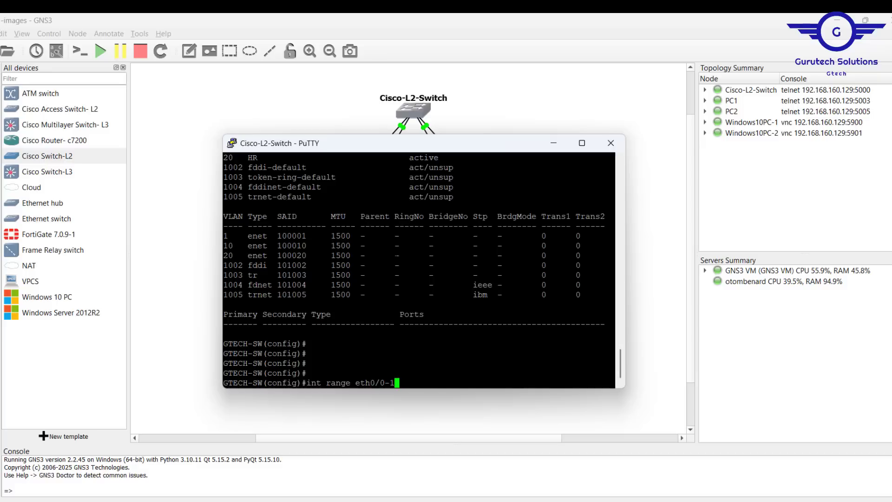
key("Return")
key("Return")
key("Return")
key("Return")
type("swit")
key("Tab")
type("m")
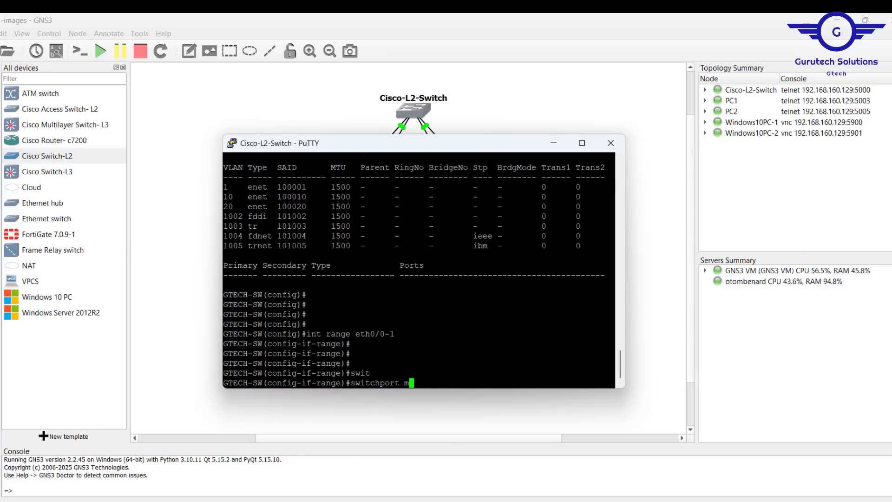
key("Tab")
type("ac")
key("Tab")
key("Return")
key("Return")
key("Return")
Assign interface range eth0/0-1 to access VLAN 10 and exit interface configuration
type("swit")
key("Tab")
key("Tab")
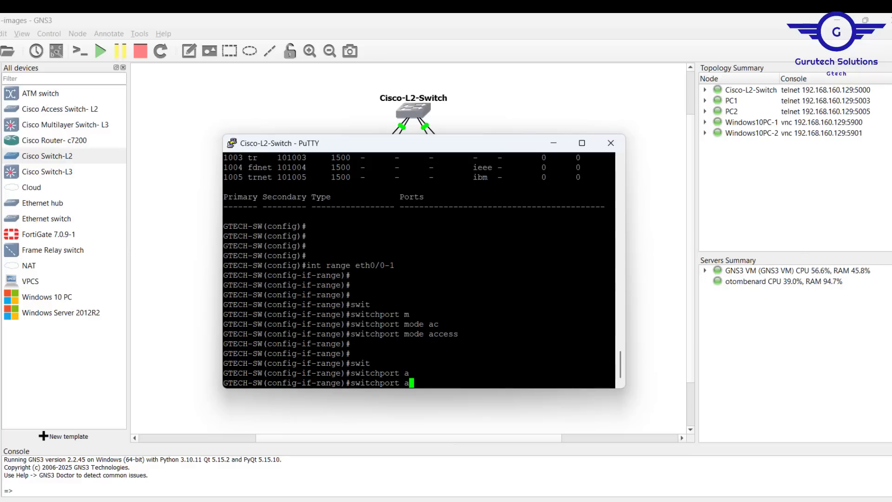
type("c")
key("Tab")
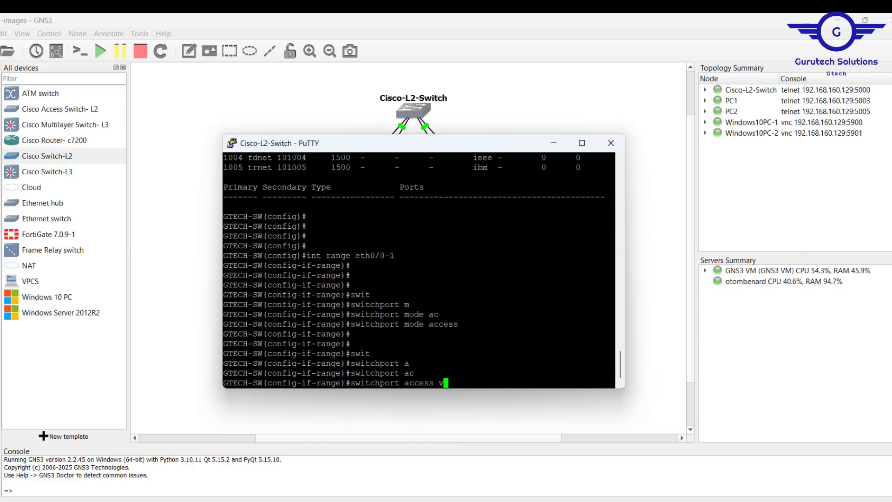
type("v")
key("Tab")
type("10")
key("Return")
type("\\")
key("BackSpace")
type("e)#ew")
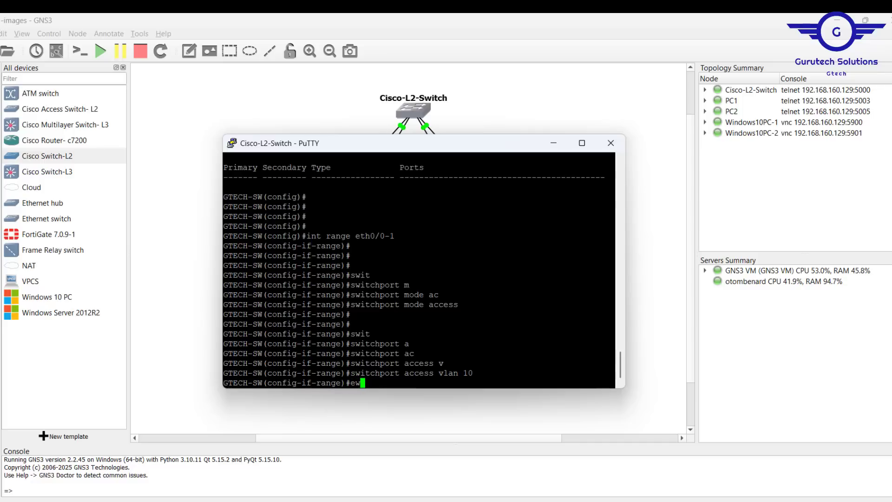
type("x")
key("Return")
key("Return")
key("Return")
key("Return")
key("Return")
key("Return")
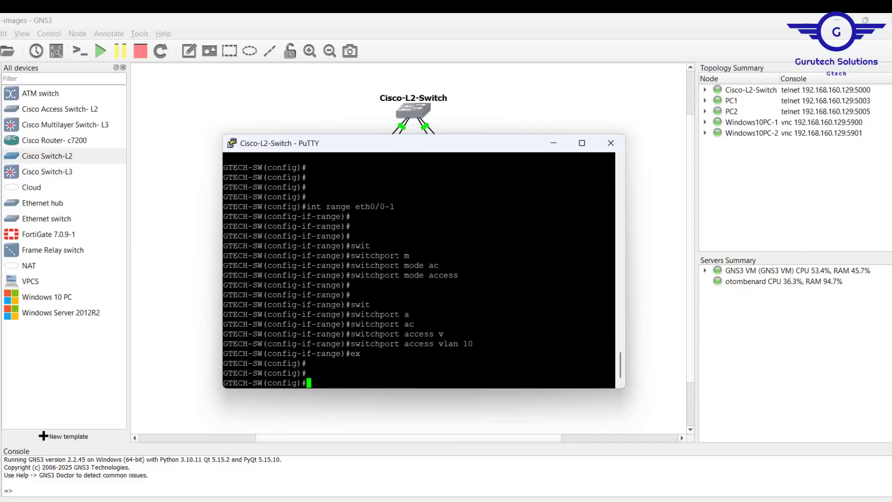
Check the switch ports linked to the VLAN 20 devices and enter configuration for interface range eth0/2-3 in the switch console
left_click(188, 131)
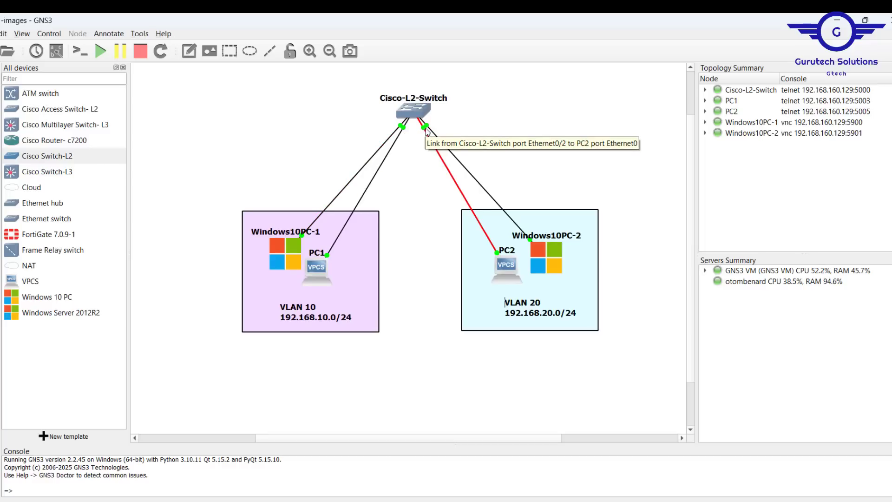
double_click(413, 112)
key("Up")
key("Up")
key("Up")
key("Up")
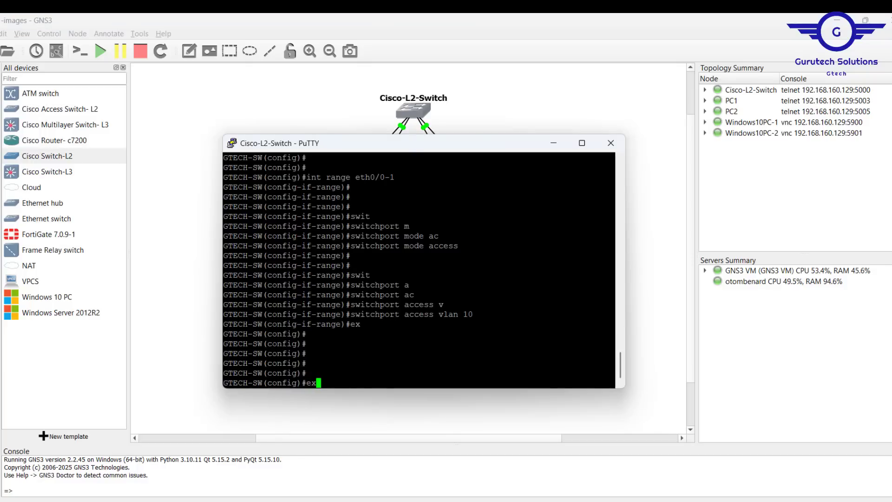
key("BackSpace")
key("BackSpace")
key("BackSpace")
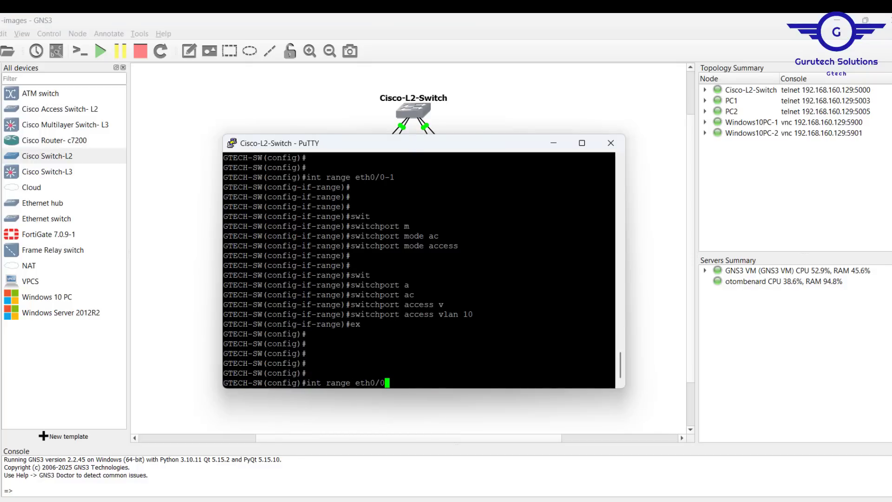
type("2-3")
key("Return")
Set interface range eth0/2-3 to switchport mode access on the switch
key("Return")
key("Up")
key("Up")
key("Up")
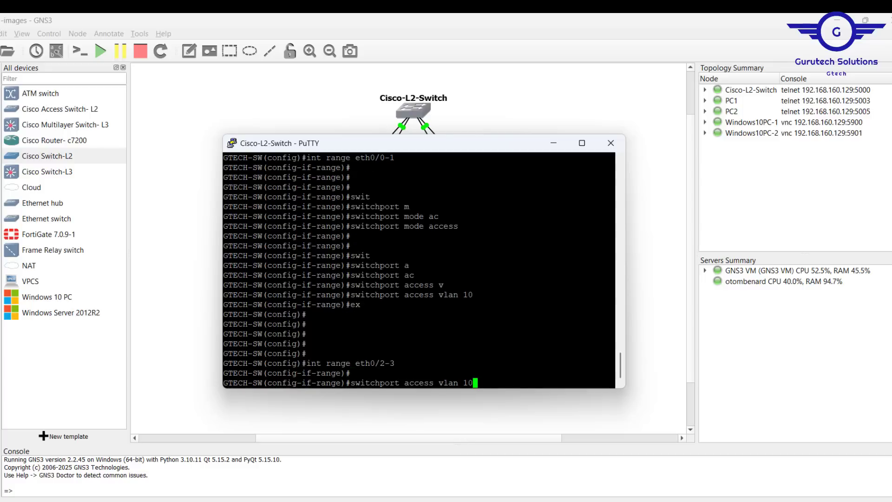
key("Up")
Assign interface range eth0/2-3 to access VLAN 20 and exit interface configuration
key("Return")
key("Up")
key("Up")
key("Up")
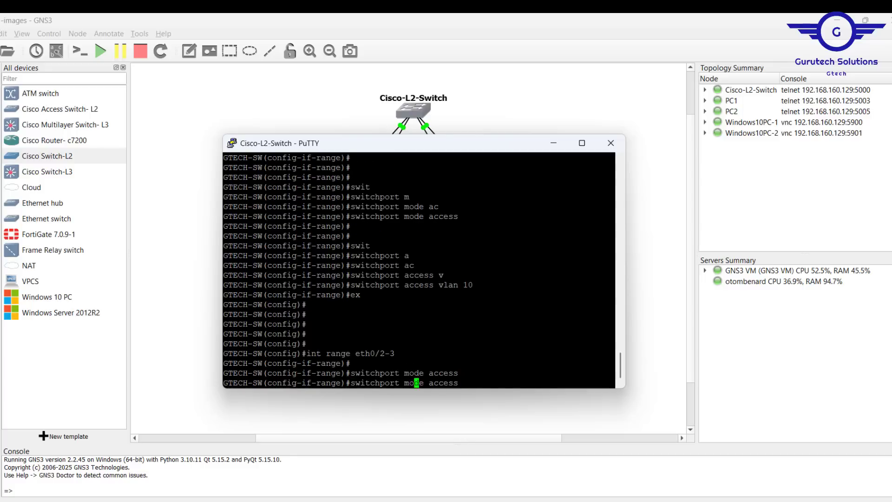
key("Down")
key("Left")
key("BackSpace")
type("2")
key("Return")
type("exit")
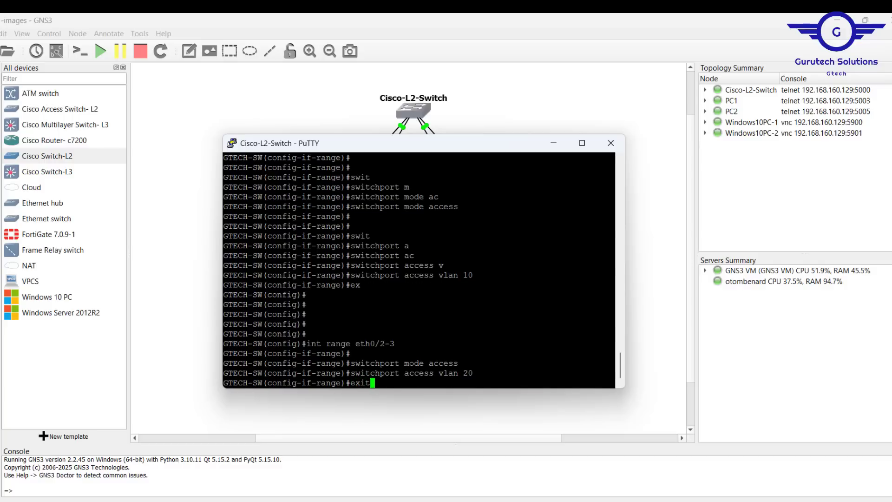
key("Return")
key("Return")
key("Return")
key("Return")
key("Return")
key("Return")
key("Return")
Display the switch's VLAN table with do sh vlan and check the ports assigned to VLANs 10 and 20
type("do sh vlan")
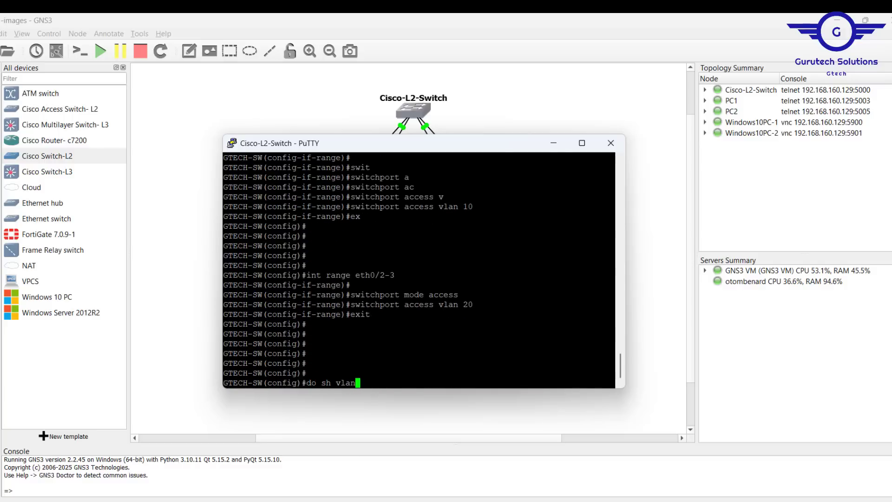
key("Return")
scroll(418, 269, "up", 4)
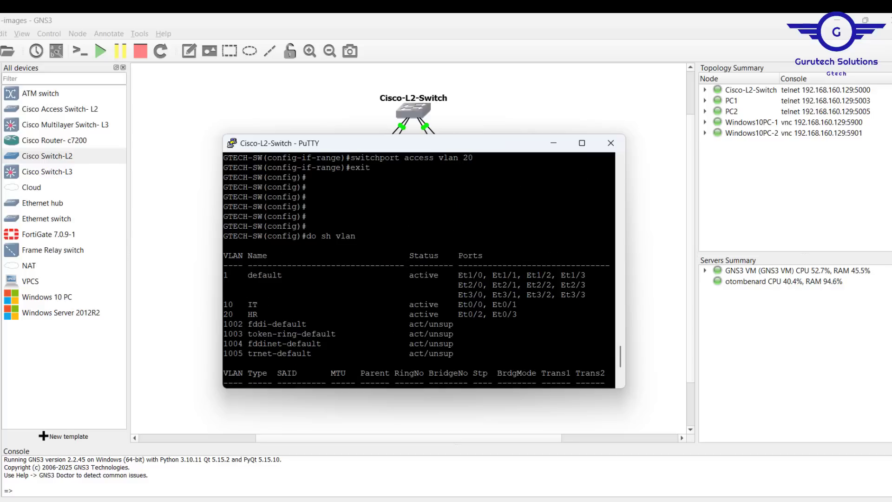
mouse_move(225, 304)
left_mouse_down()
mouse_move(521, 305)
mouse_move(325, 333)
mouse_move(222, 314)
left_mouse_up()
scroll(414, 266, "down", 6)
Save the switch's running configuration with do wr
type("do wr")
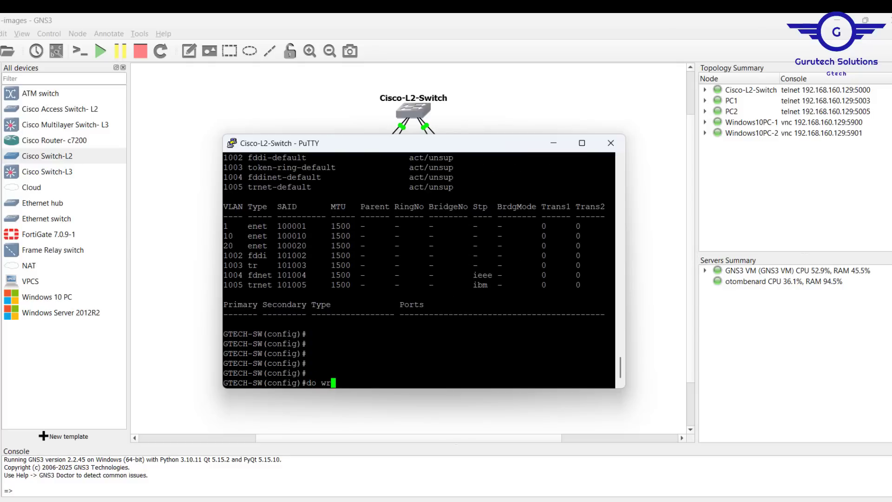
key("Return")
Display the startup configuration with do sh star and examine the Ethernet0/0 and Ethernet0/1 entries
key("Return")
key("Return")
key("Return")
key("Return")
key("Return")
type("do sh star")
key("Return")
key("Return")
key("Return")
key("Return")
key("Return")
key("Return")
key("Return")
key("Return")
key("Return")
key("Return")
key("Return")
key("Return")
key("Return")
key("Return")
key("Return")
key("Return")
key("Return")
key("Return")
key("Return")
key("Return")
key("Return")
key("Return")
key("Return")
key("Return")
key("Return")
key("Return")
key("Return")
key("Return")
key("Return")
key("Return")
key("Return")
key("Return")
key("Return")
key("Return")
key("Return")
key("Return")
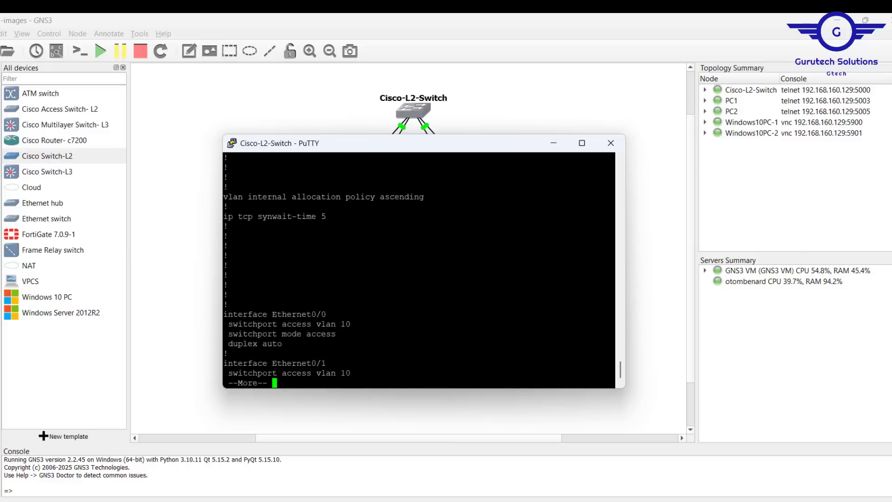
left_click_drag(224, 226, 285, 304)
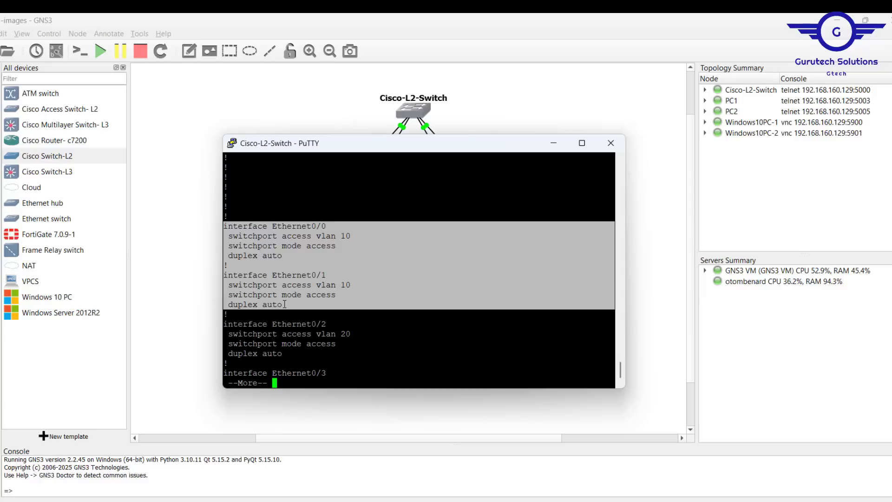
Continue through the startup configuration and examine the Ethernet0/2 and Ethernet0/3 entries
key("Return")
key("Return")
key("Return")
key("Return")
key("Return")
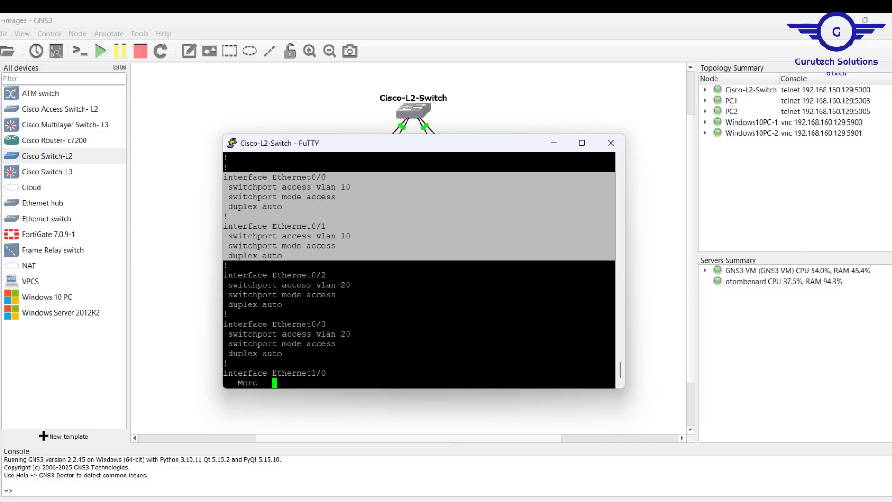
left_click_drag(225, 265, 278, 354)
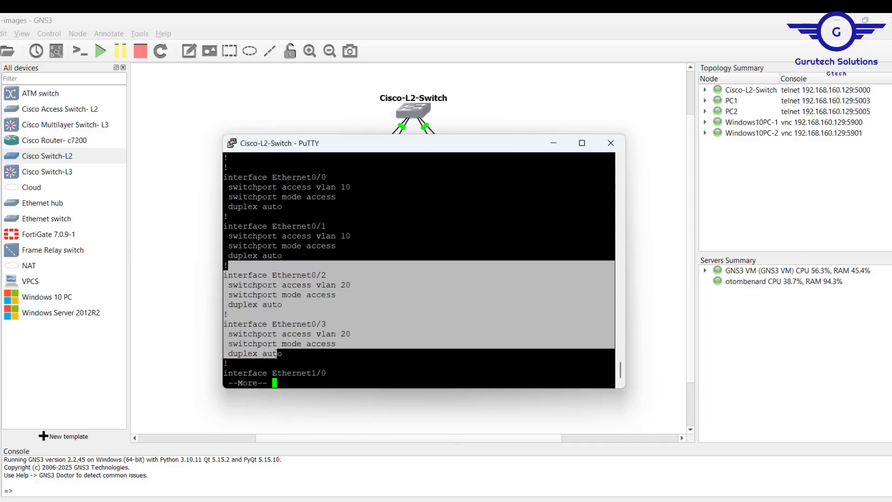
key("Return")
key("Return")
key("Return")
key("Return")
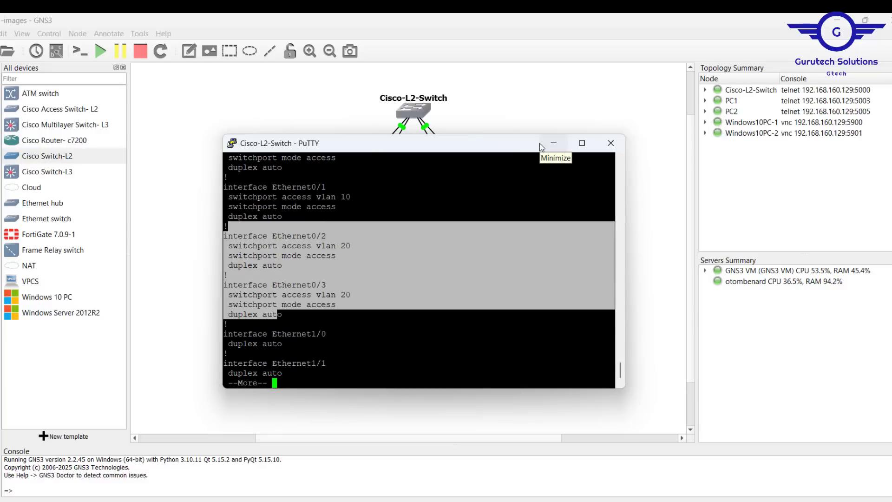
Minimize the switch console, open the console of PC1 and assign it the address 192.168.10.10/24
left_click(553, 144)
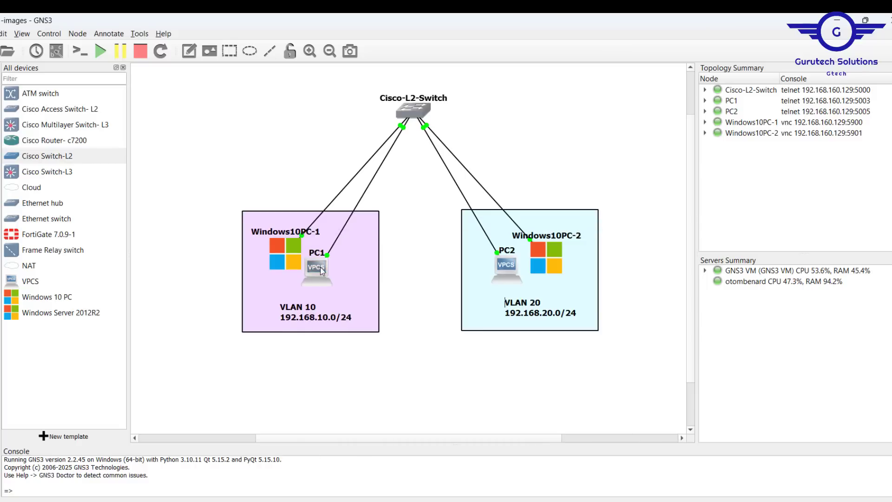
mouse_move(319, 267)
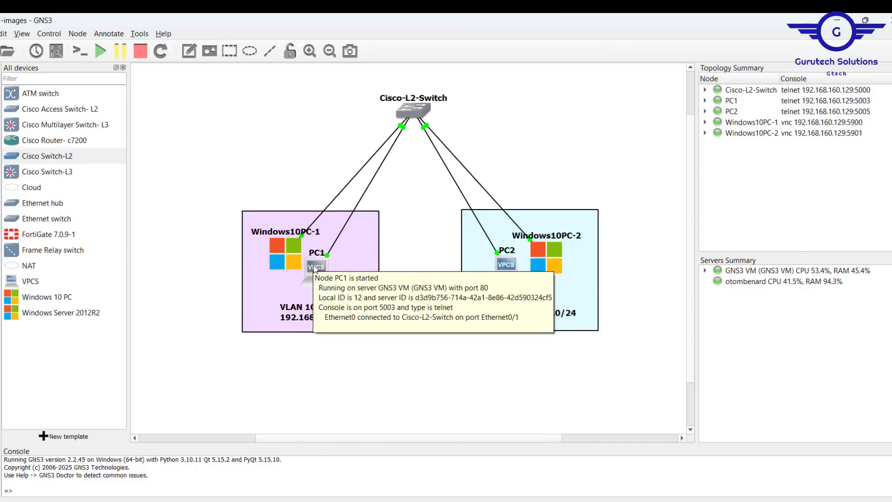
double_click(315, 268)
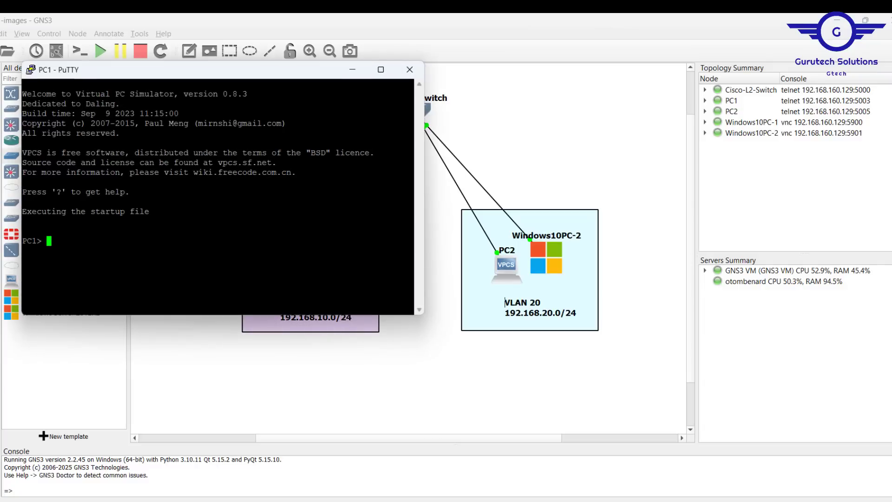
type("ip 192.168.10.10")
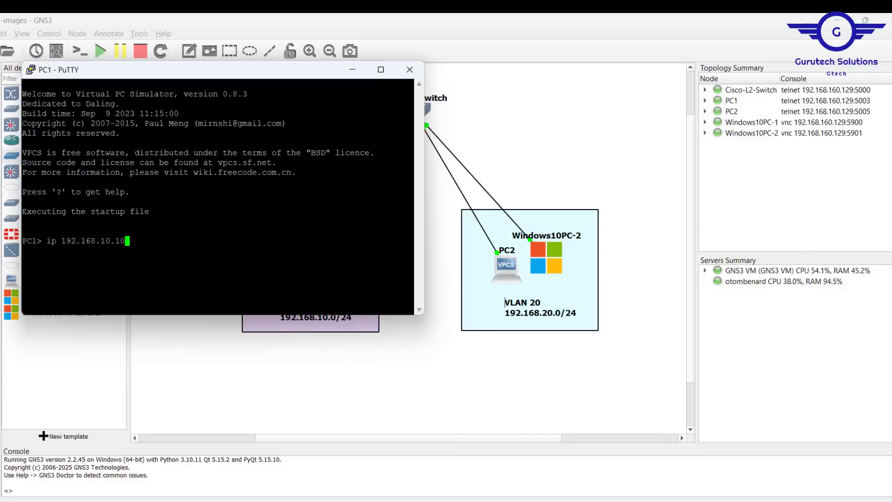
type("/24")
key("Return")
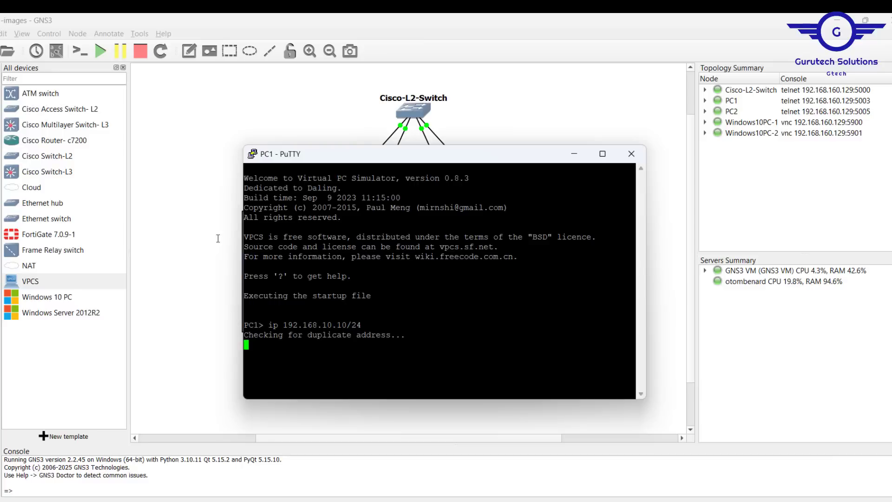
Open the console of PC2 from the topology and assign it the address 192.168.20.10/24
left_click(179, 214)
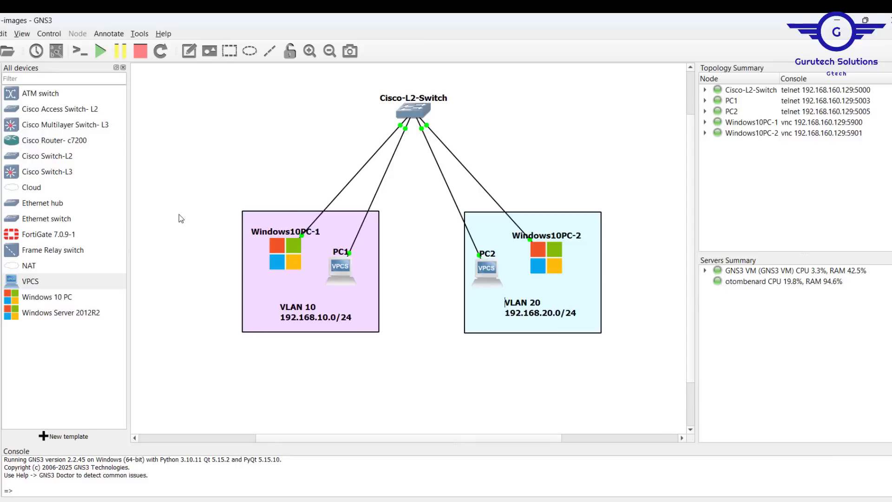
double_click(487, 273)
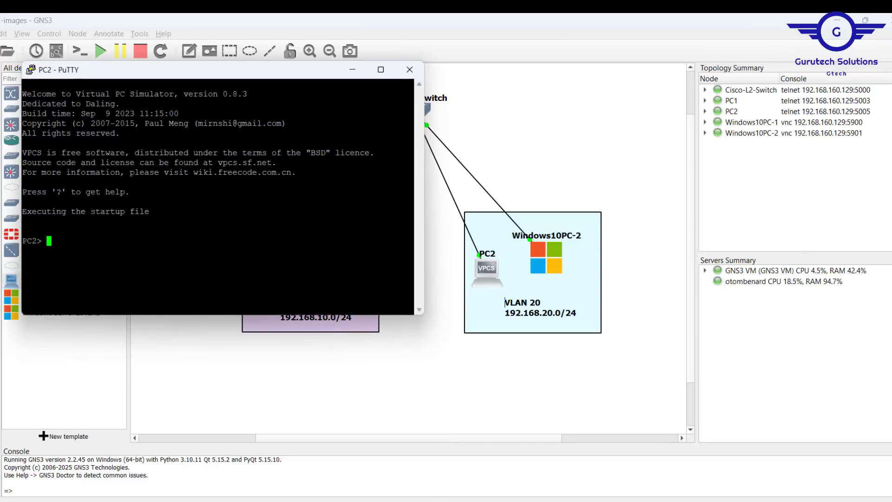
type("ip 192.168.20.10/24")
key("Return")
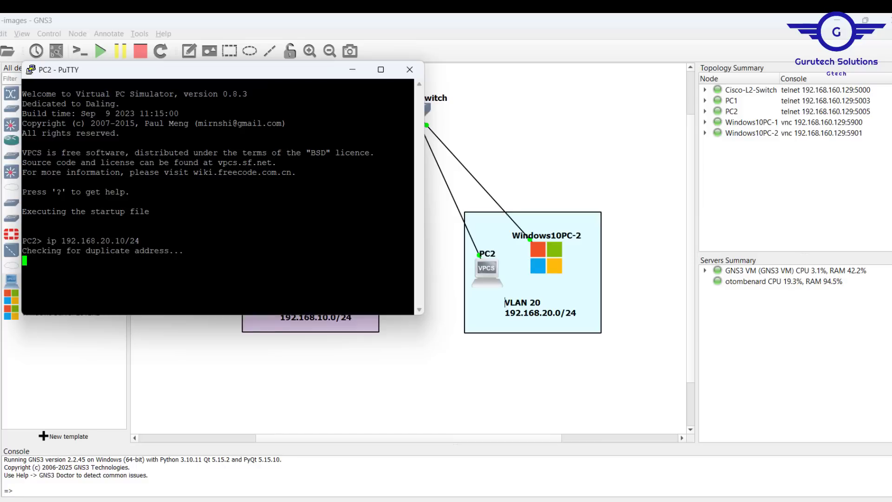
Add a VPCS node above the VLAN 10 box in the topology, hosted on the GNS3 VM server
left_click(503, 143)
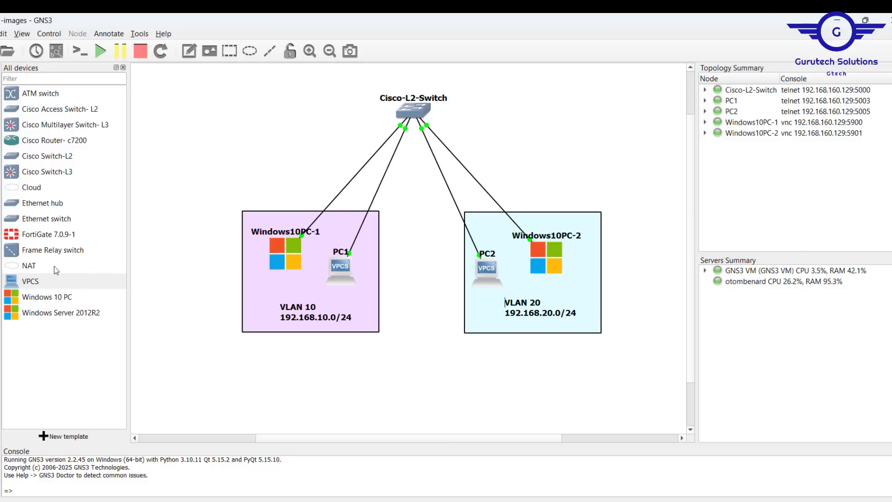
left_click(17, 286)
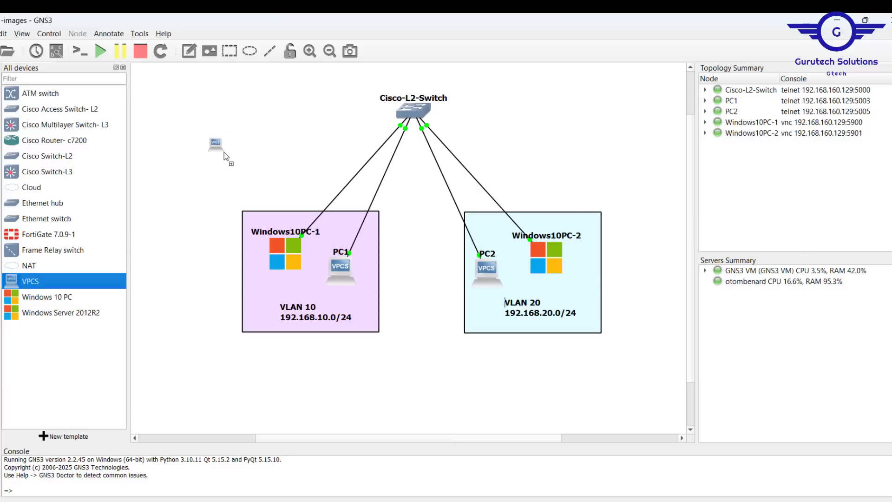
left_click_drag(225, 152, 224, 152)
left_click(449, 269)
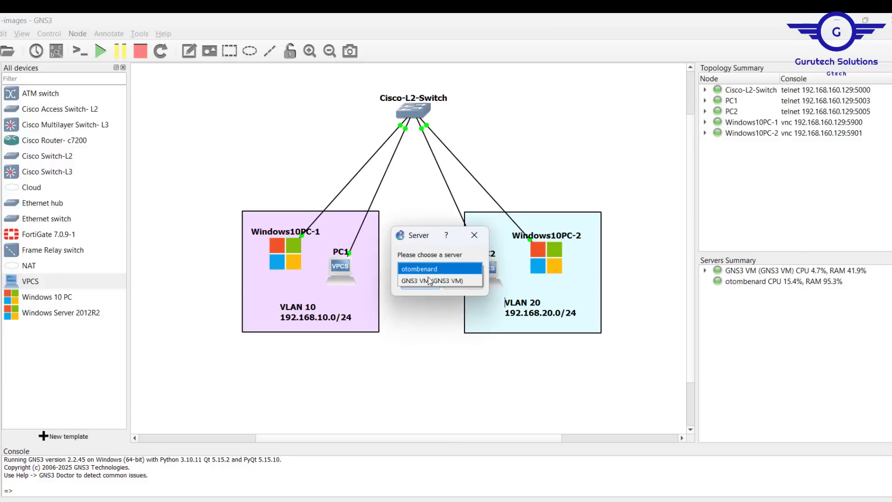
left_click(431, 280)
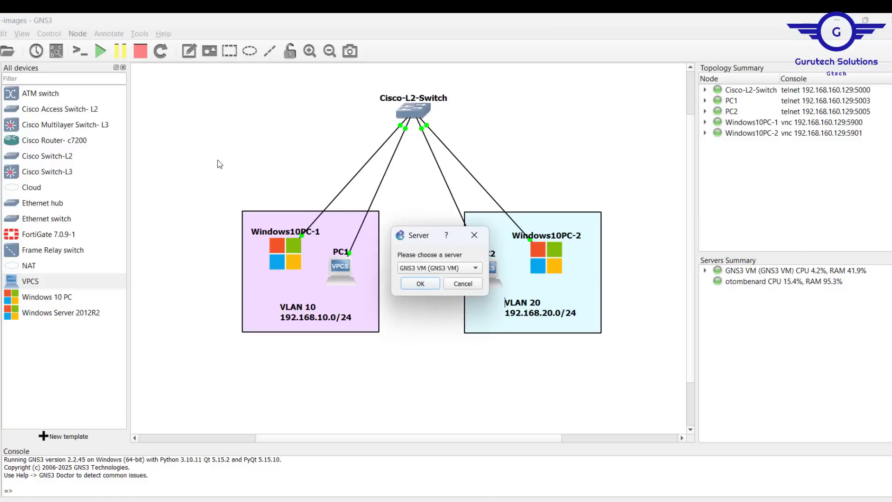
left_click(421, 283)
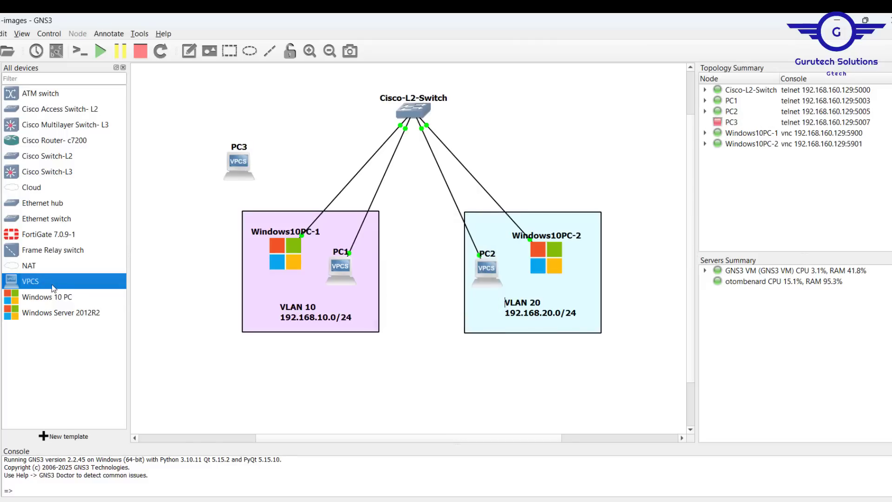
Add a second VPCS node below and between the two VLAN boxes, hosted on the GNS3 VM server
left_click_drag(409, 368, 409, 368)
left_click(439, 269)
left_click(425, 281)
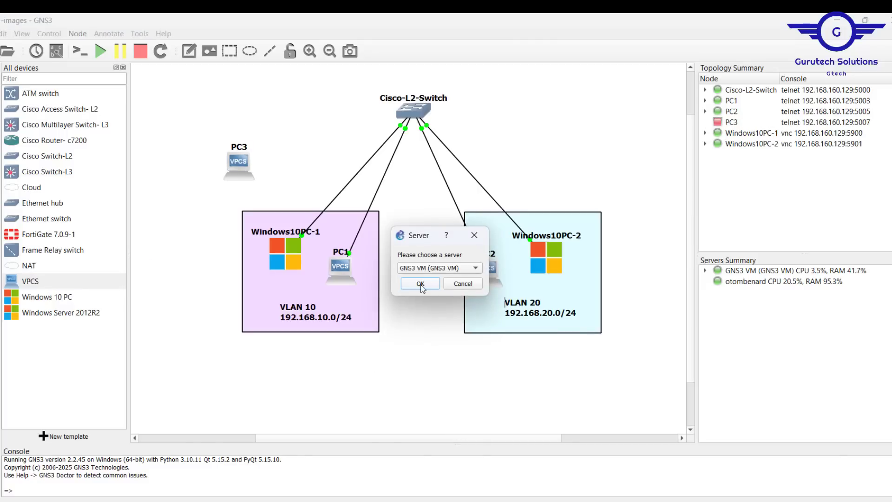
left_click(422, 286)
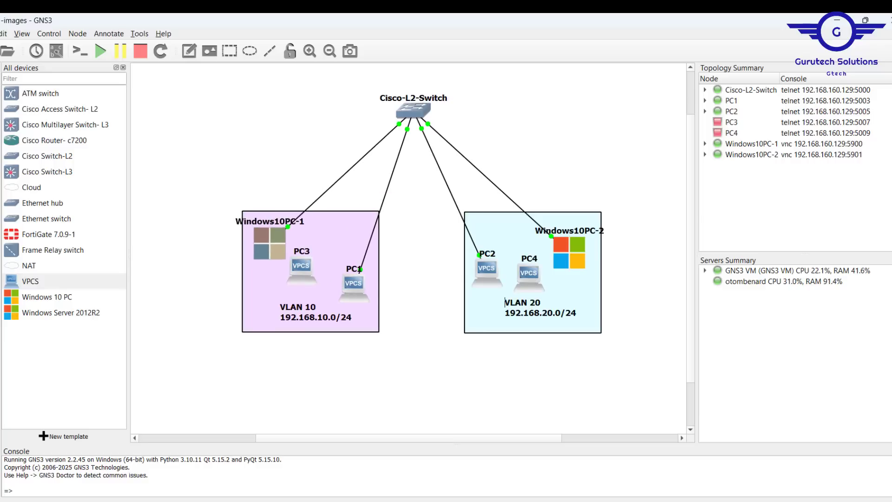
Delete the links connecting Cisco-L2-Switch to Windows10PC-1 and Windows10PC-2
left_click(414, 105)
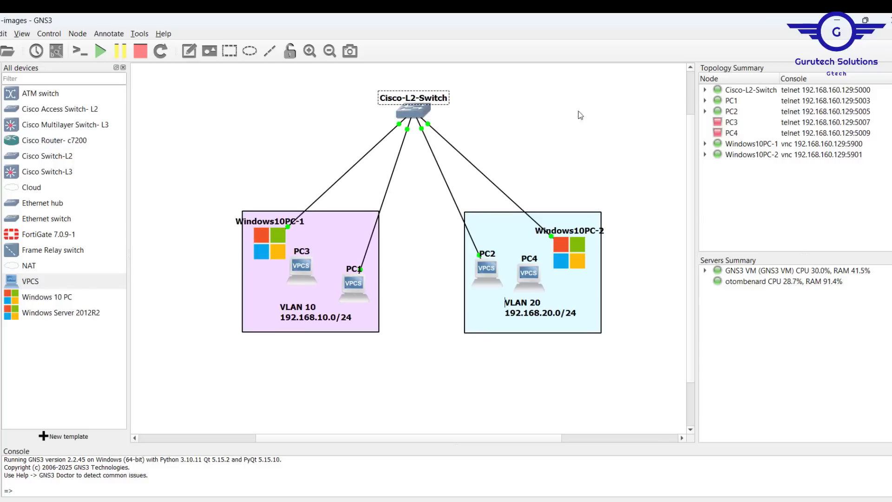
right_click(319, 198)
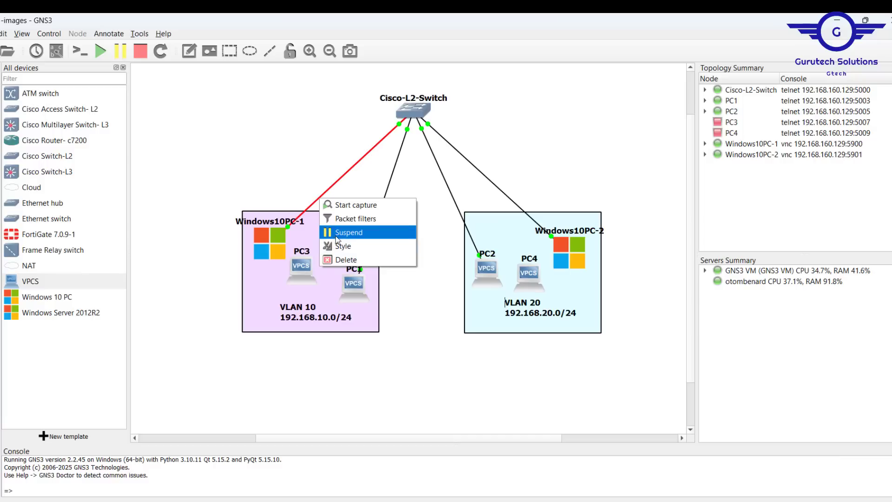
left_click(349, 260)
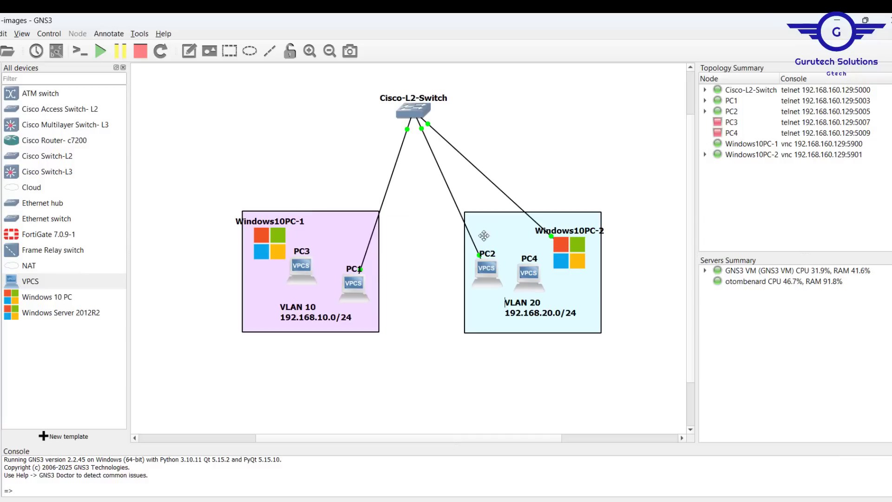
right_click(493, 184)
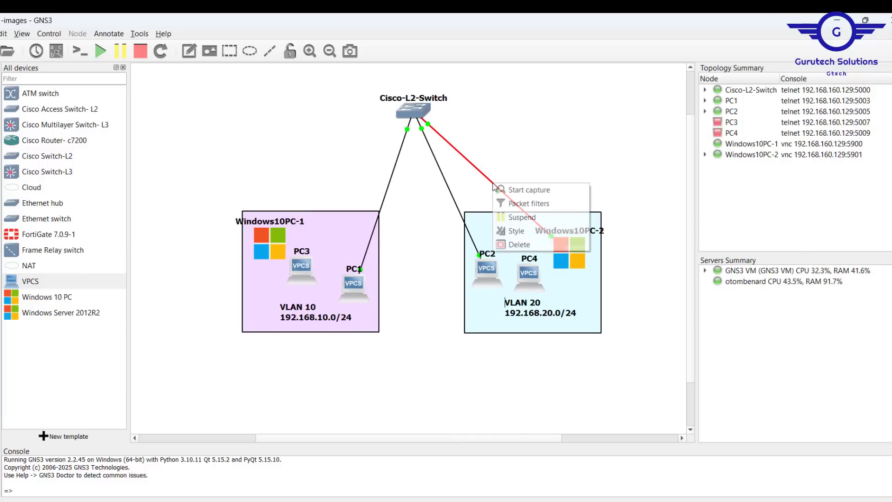
left_click(519, 244)
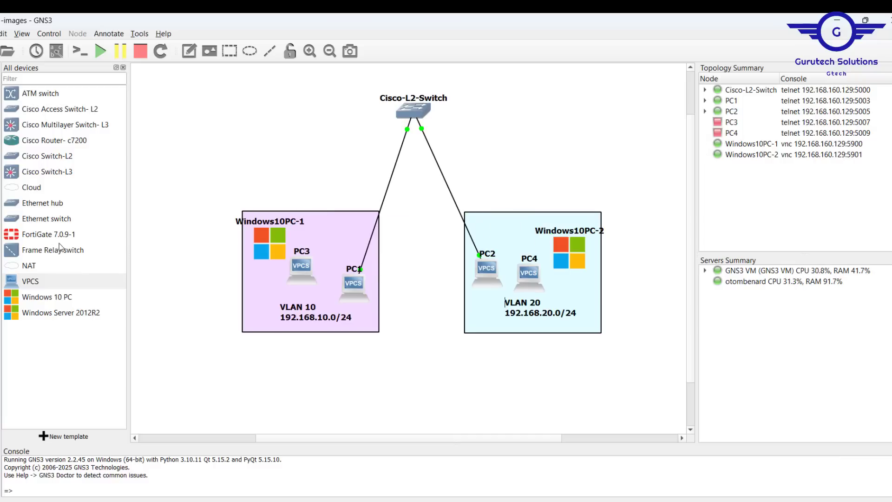
Connect PC3 to port Ethernet0/0 of Cisco-L2-Switch
left_click(308, 263)
left_click(336, 273)
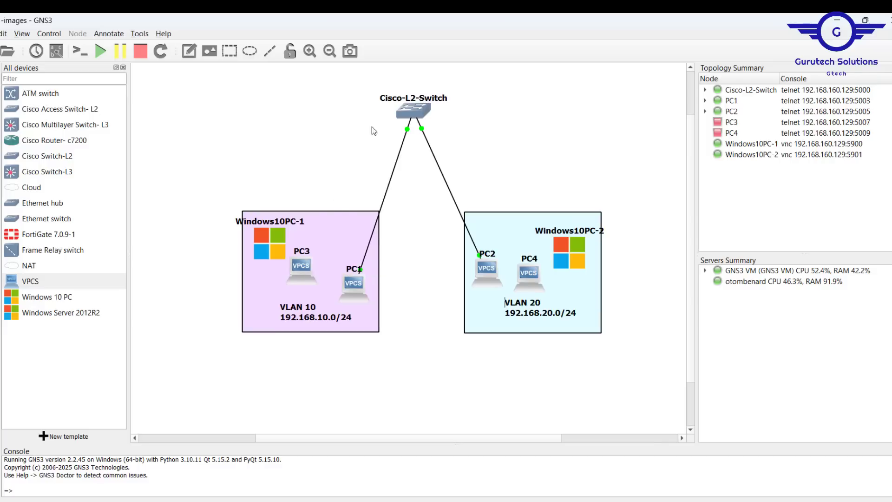
left_click(405, 110)
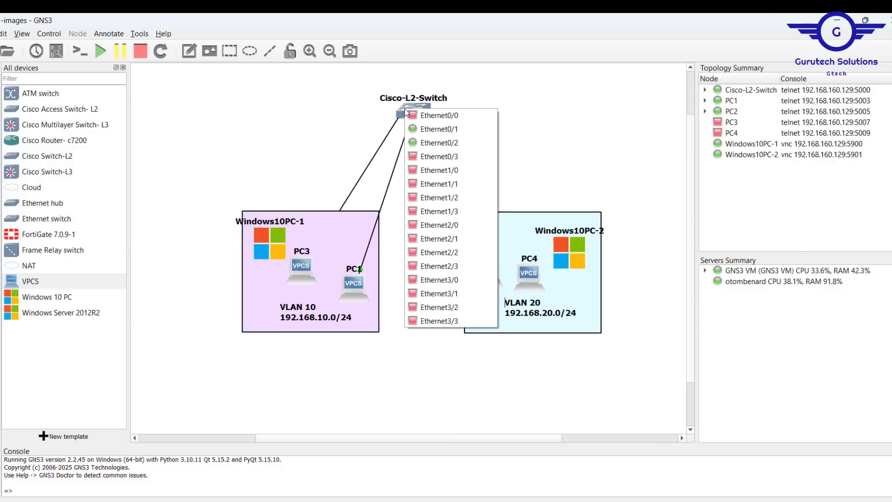
left_click(447, 119)
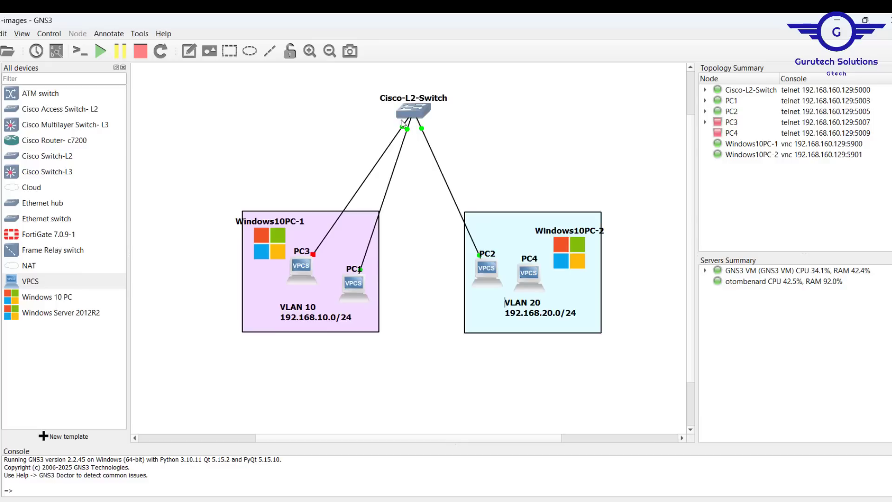
Connect port Ethernet0/3 of Cisco-L2-Switch to Ethernet0 of PC4, and start all the nodes
left_click(414, 106)
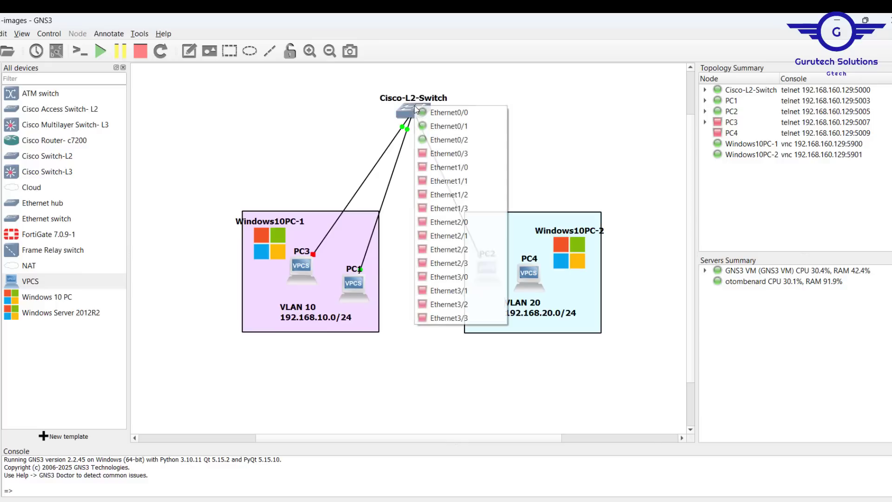
left_click(454, 153)
left_click(531, 269)
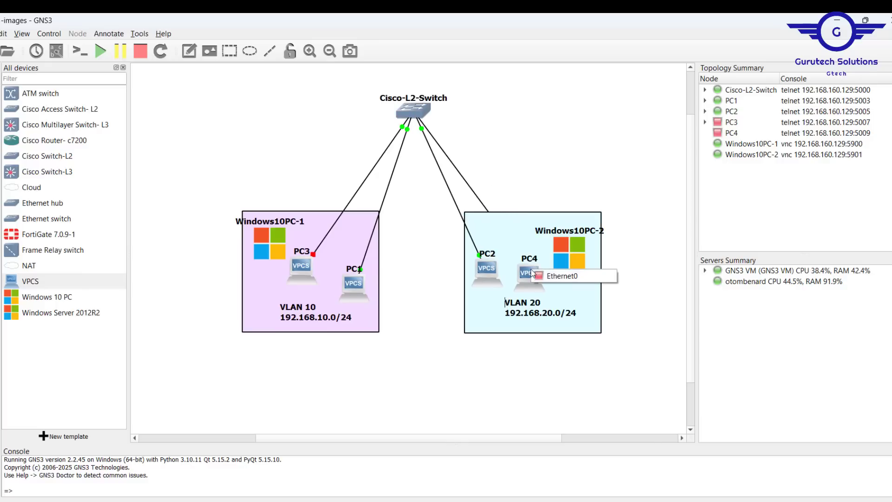
left_click(559, 277)
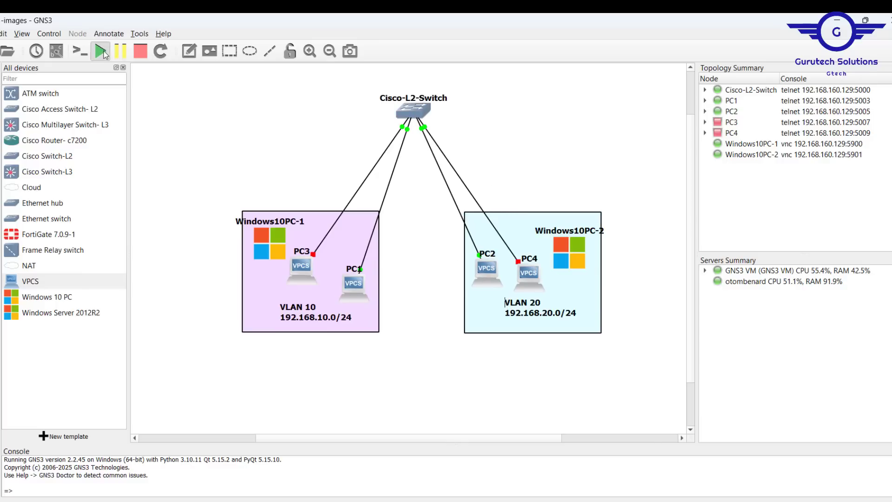
left_click(102, 51)
left_click(460, 282)
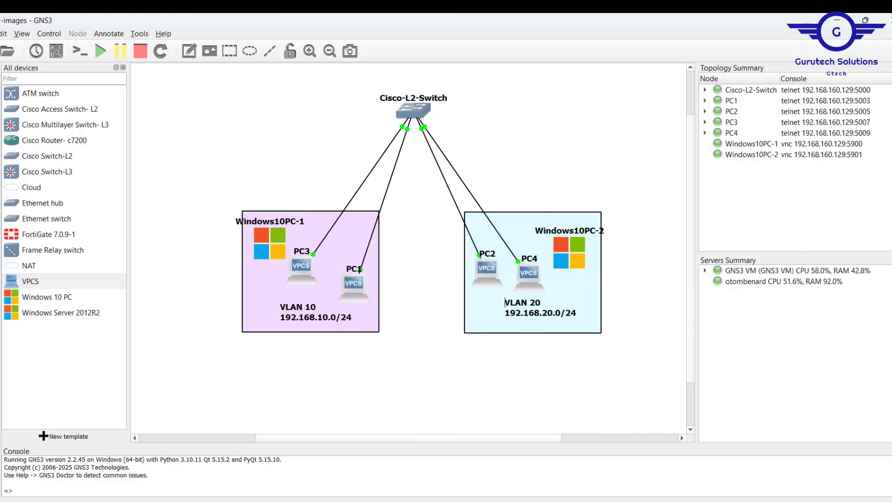
Connect Windows10PC-1 to port Ethernet1/0 of Cisco-L2-Switch
left_click(277, 237)
left_click(302, 239)
left_click(406, 107)
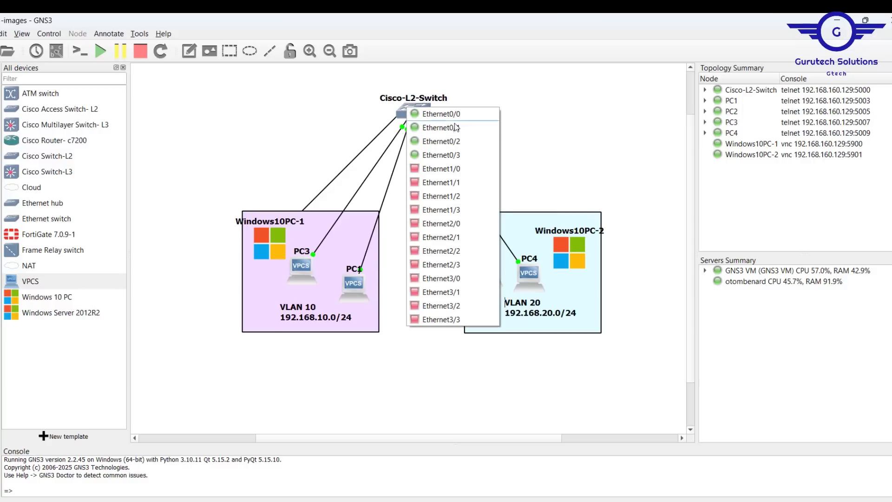
left_click(453, 169)
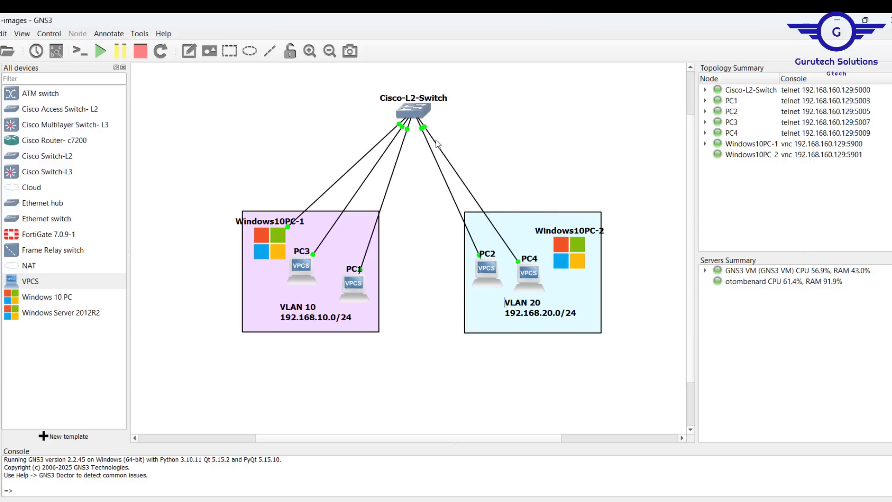
Connect a free port of Cisco-L2-Switch to Windows10PC-2 in the VLAN 20 box
left_click(416, 110)
left_click(465, 182)
left_click(572, 257)
left_click(605, 264)
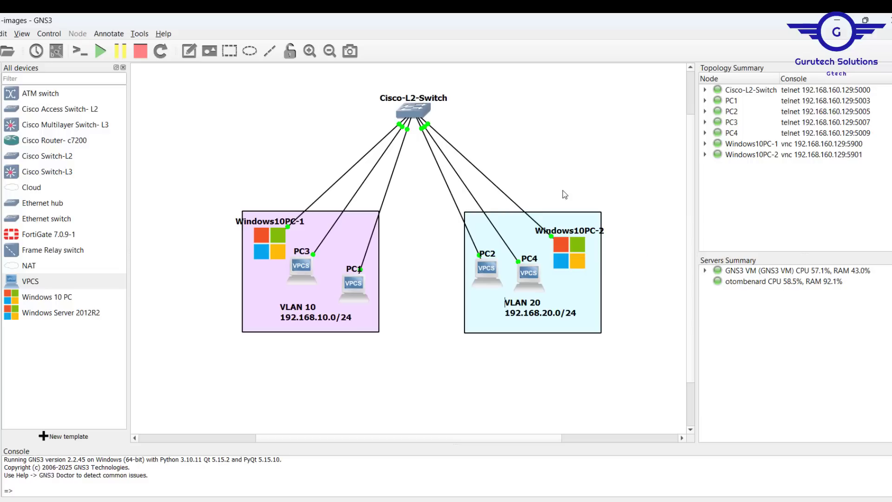
Check PC1's IP address in its console, and assign 192.168.10.11/24 to PC3
double_click(350, 283)
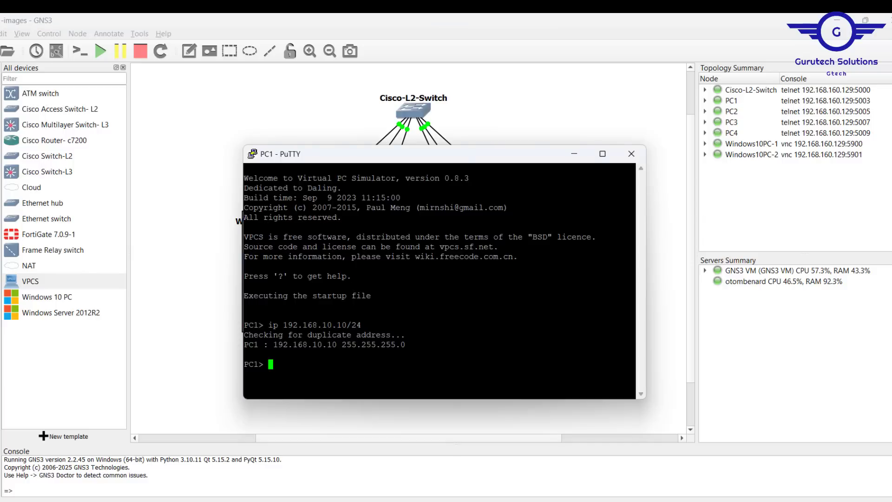
left_click(224, 258)
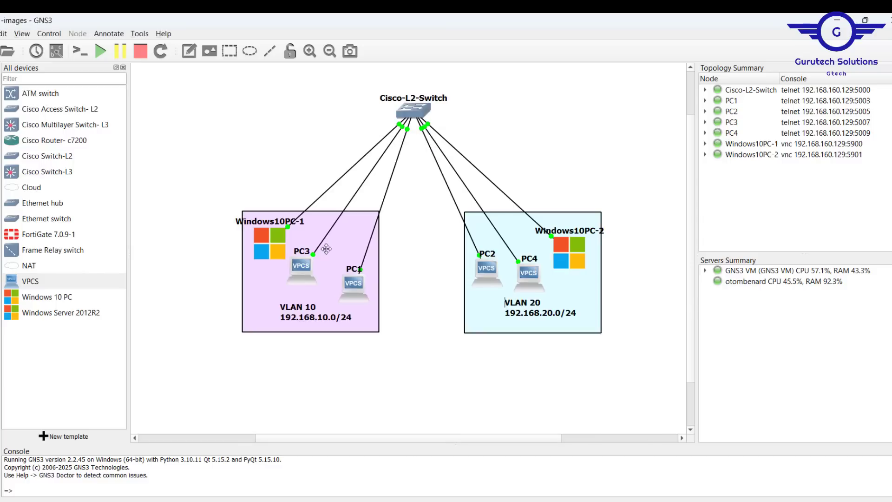
double_click(294, 272)
type("ip 19")
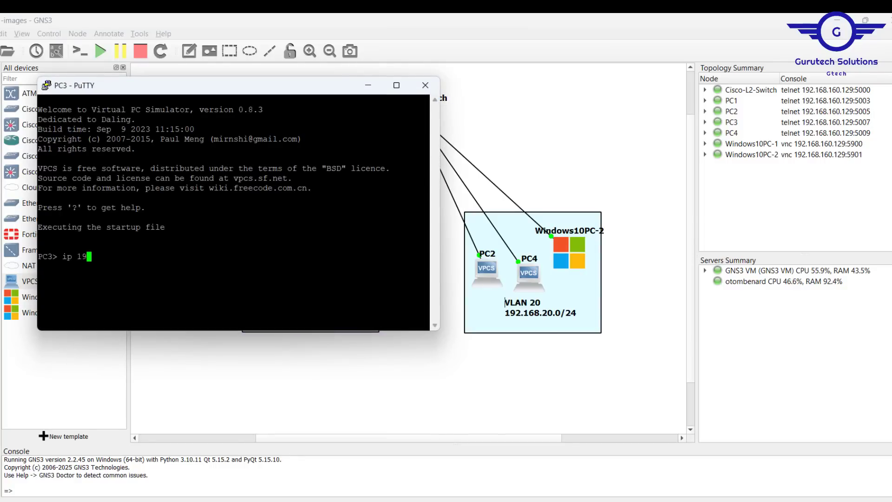
type("2.168.10")
type("1/24")
key("Return")
left_click(602, 162)
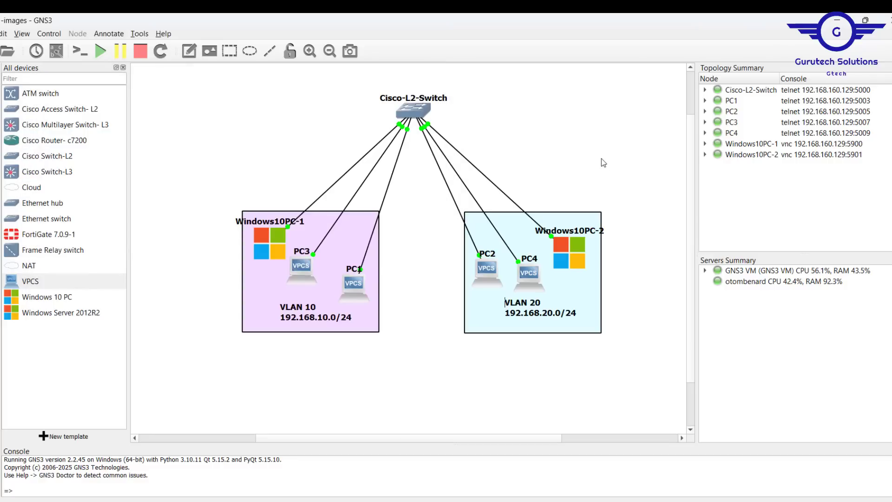
Assign the IP address 192.168.20.11/24 to PC4 from its console
double_click(528, 279)
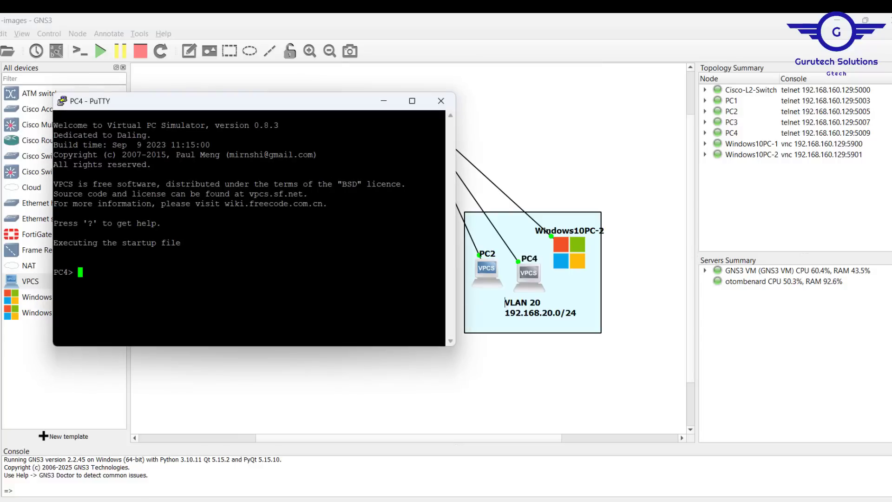
type("ip 192.168.20.11/24")
key("Return")
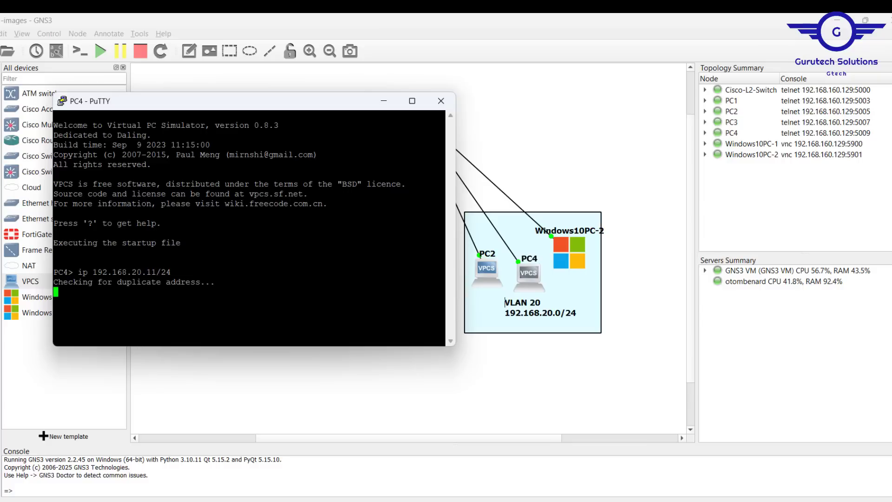
left_click(551, 135)
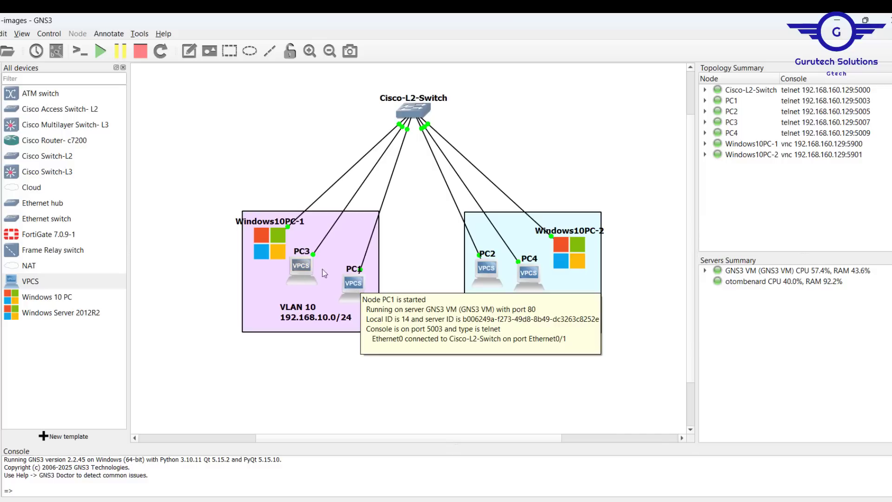
Ping PC3 at 192.168.10.11 from the PC1 console to test connectivity within VLAN 10, and stop the ping
left_click(356, 283)
double_click(357, 284)
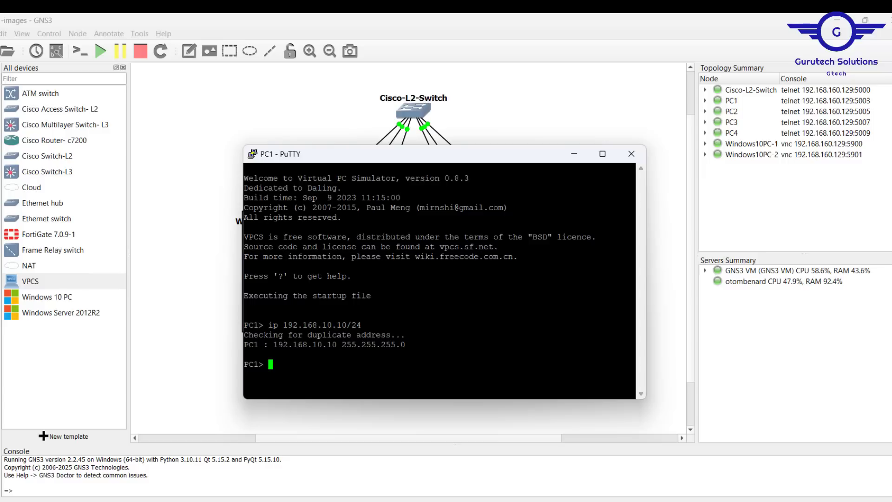
key("Up")
key("BackSpace")
key("BackSpace")
key("BackSpace")
key("BackSpace")
key("BackSpace")
key("BackSpace")
key("BackSpace")
key("BackSpace")
key("BackSpace")
key("BackSpace")
key("BackSpace")
key("BackSpace")
key("BackSpace")
key("BackSpace")
key("BackSpace")
key("BackSpace")
key("BackSpace")
key("BackSpace")
key("BackSpace")
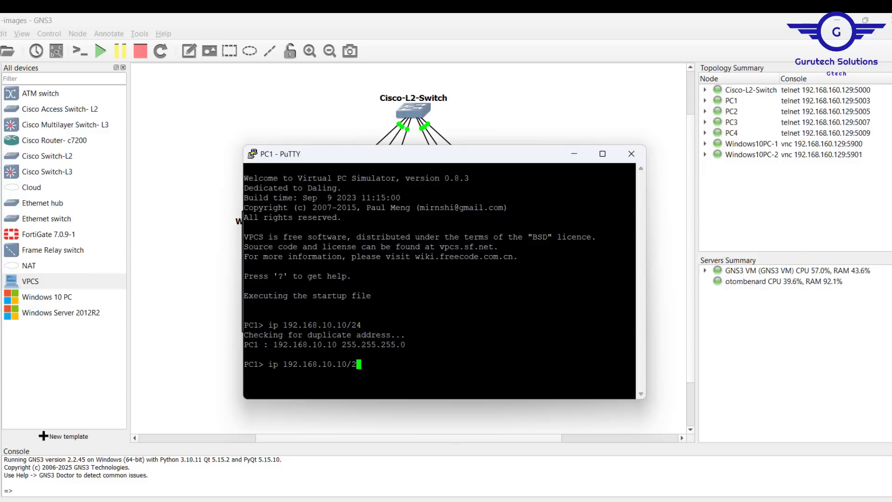
type("ping")
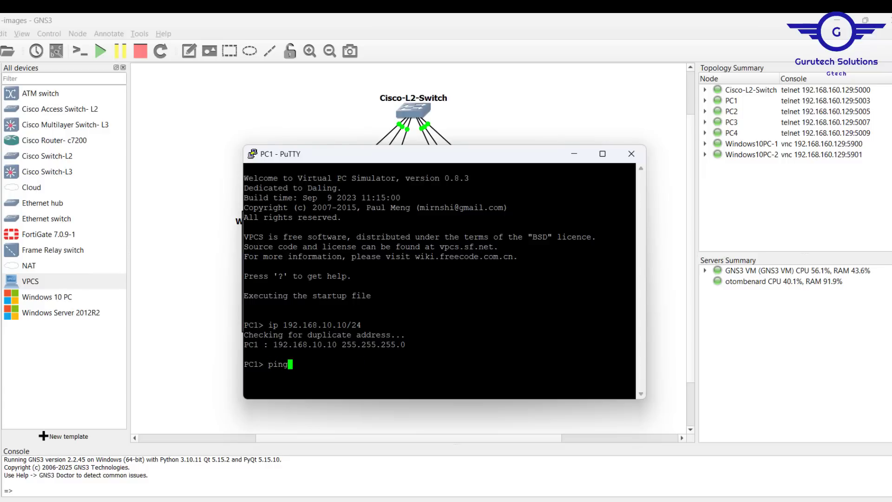
type(" 192.168.10.11")
key("Return")
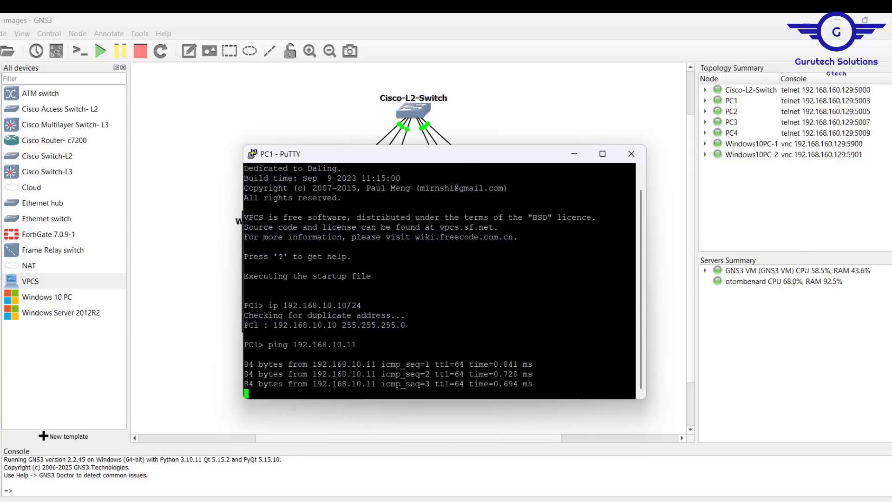
key("ctrl+c")
Ping PC2 at 192.168.20.10 from the PC1 console to test reachability between the VLANs
key("Up")
key("BackSpace")
key("BackSpace")
key("BackSpace")
key("BackSpace")
key("BackSpace")
type("20.10")
key("Return")
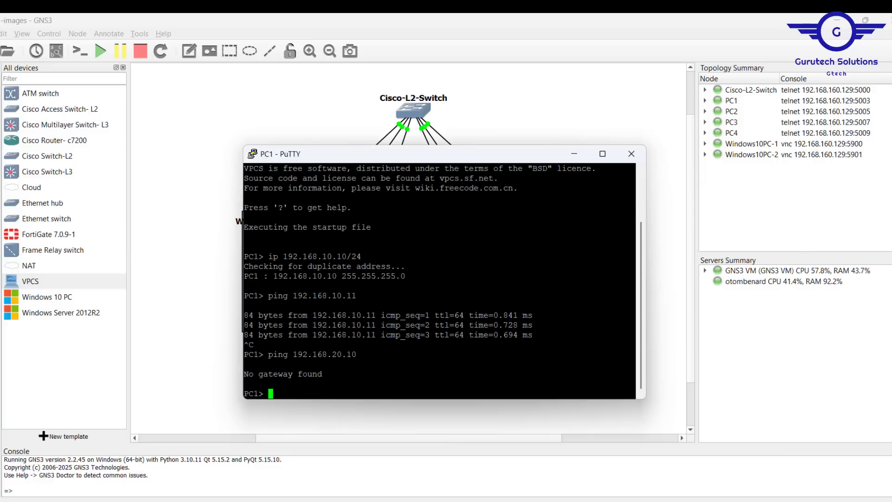
left_click_drag(254, 374, 321, 375)
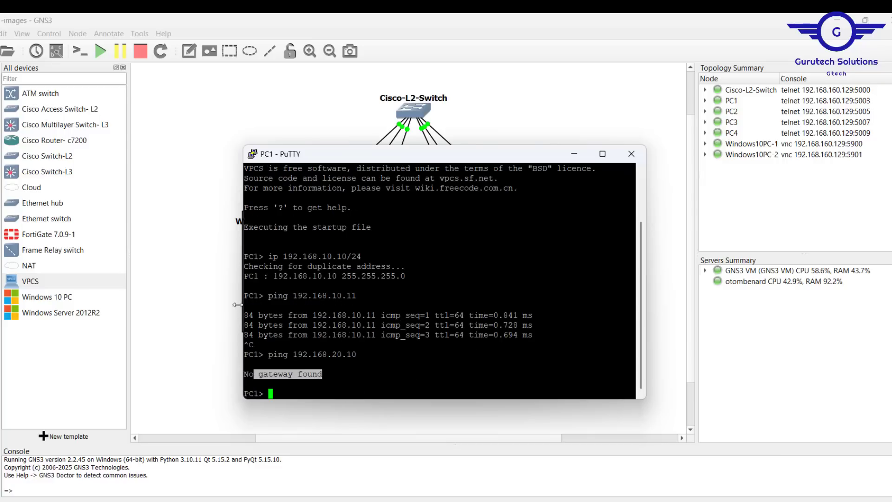
left_click(202, 289)
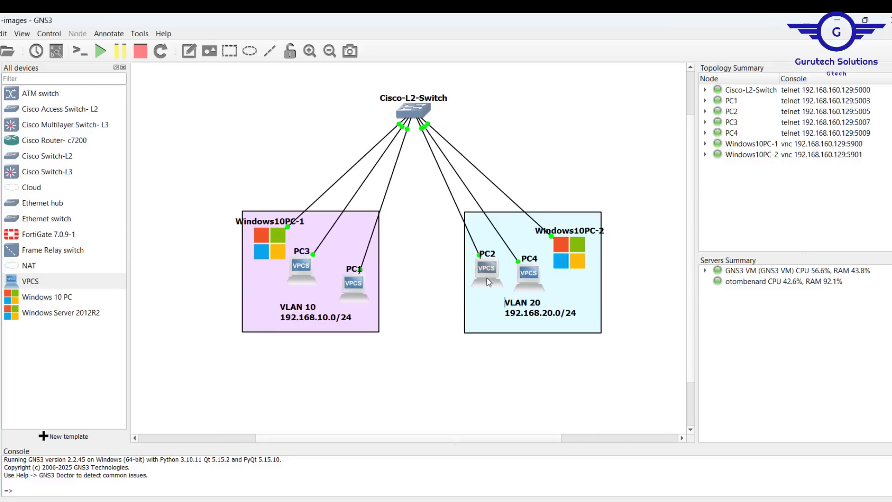
Ping PC4 at 192.168.20.11 from the PC2 console to test connectivity within VLAN 20, and close the session
double_click(481, 269)
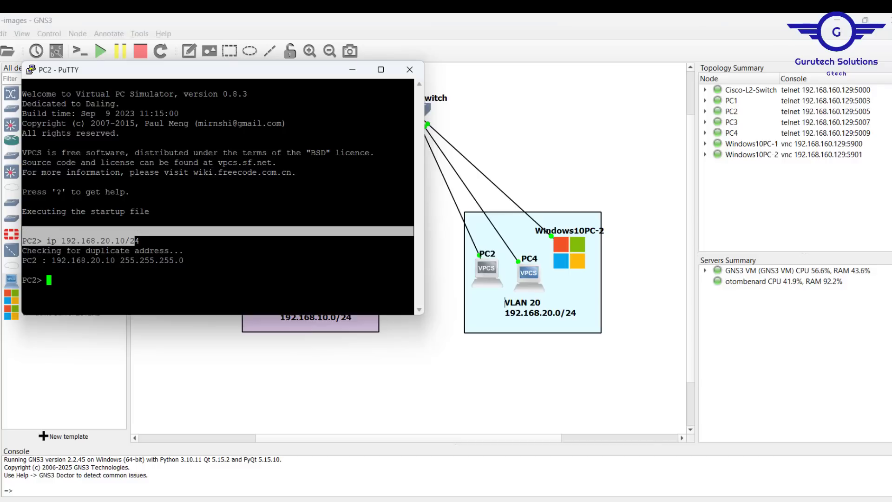
type("ping 192")
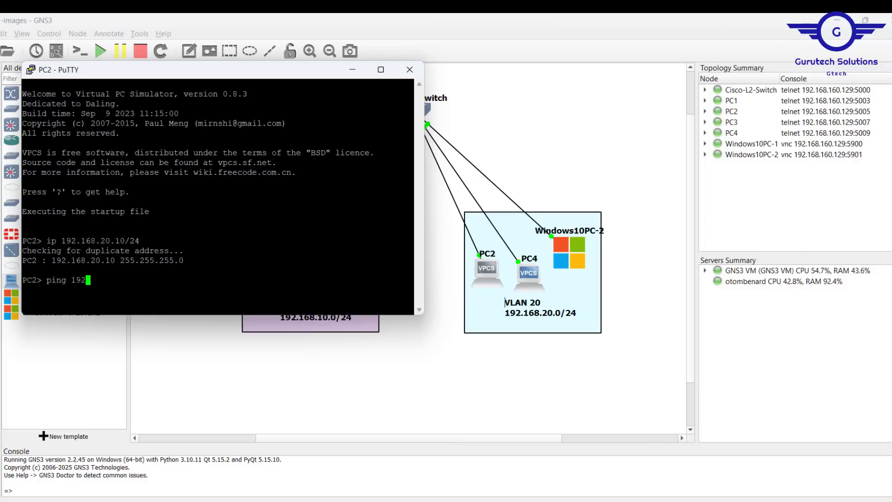
type(".168.20.11")
key("Return")
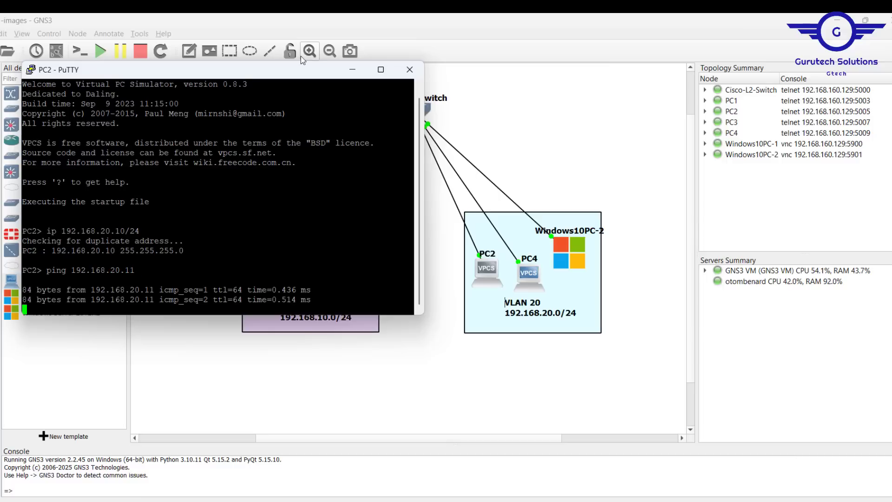
left_click(411, 71)
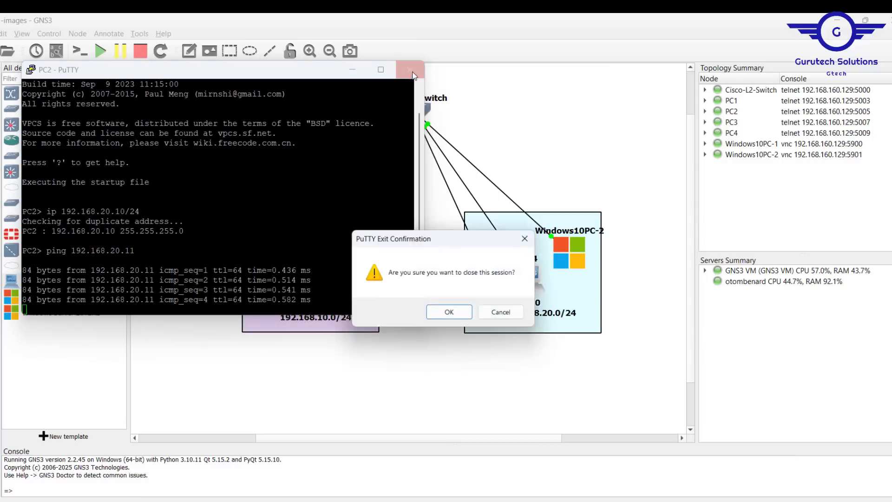
left_click(453, 314)
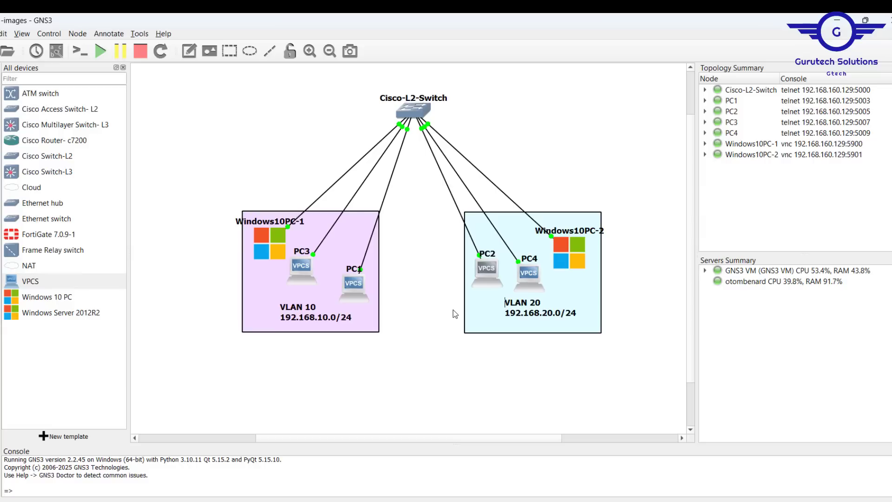
Switch to the CCNA topics spreadsheet in Google Sheets and fill the VLANs cell under Switching Technologies with yellow
left_click(494, 500)
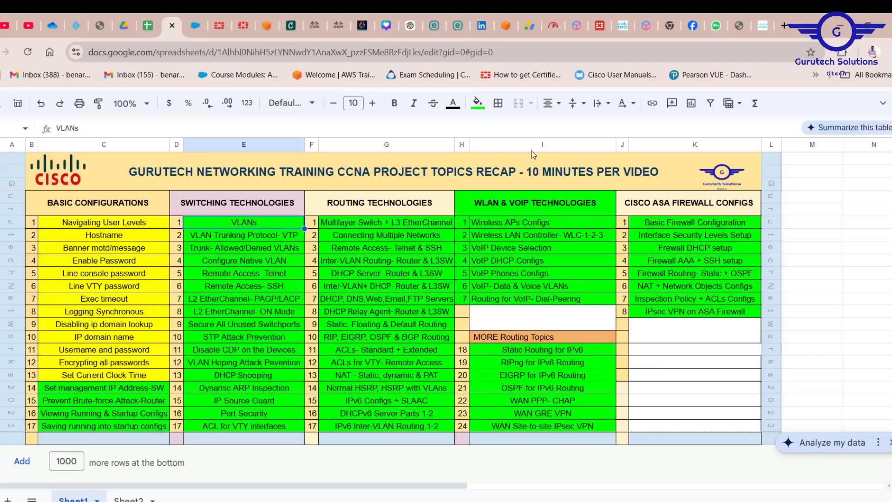
left_click(480, 108)
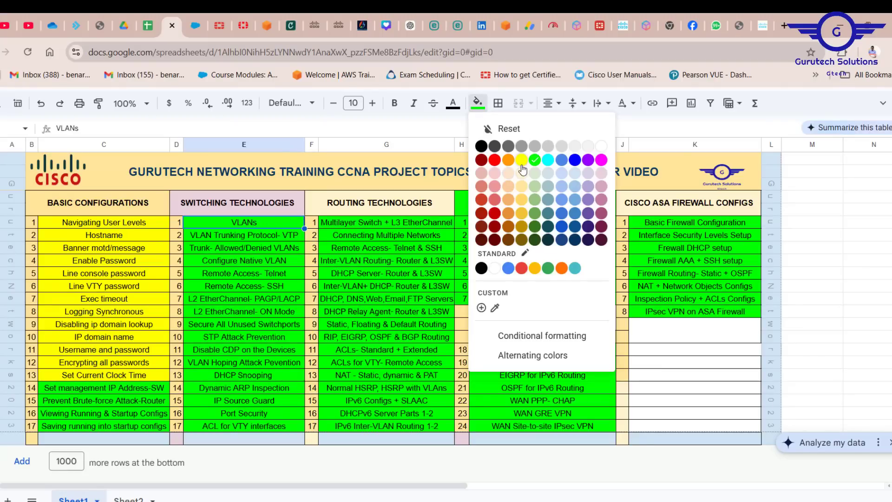
left_click(518, 171)
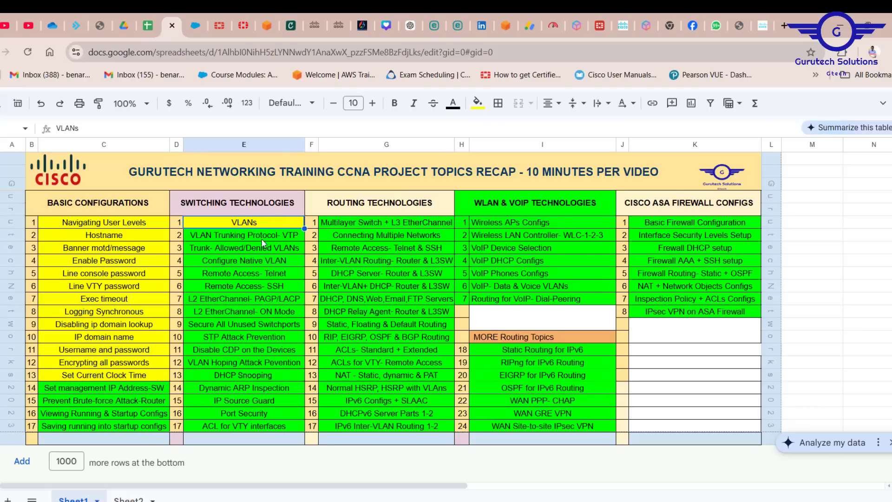